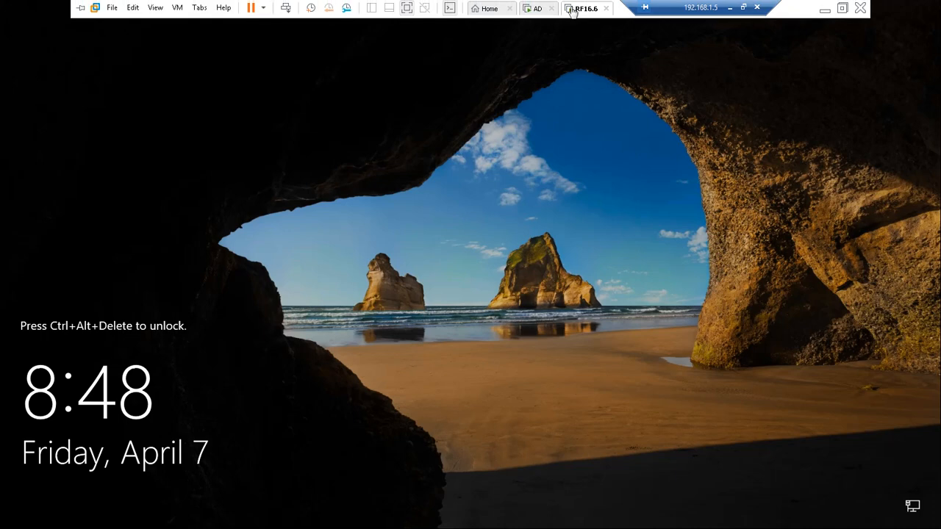
# - Sign in to the VM as Other user 'administrator' with the account password
pyautogui.click(630, 82)
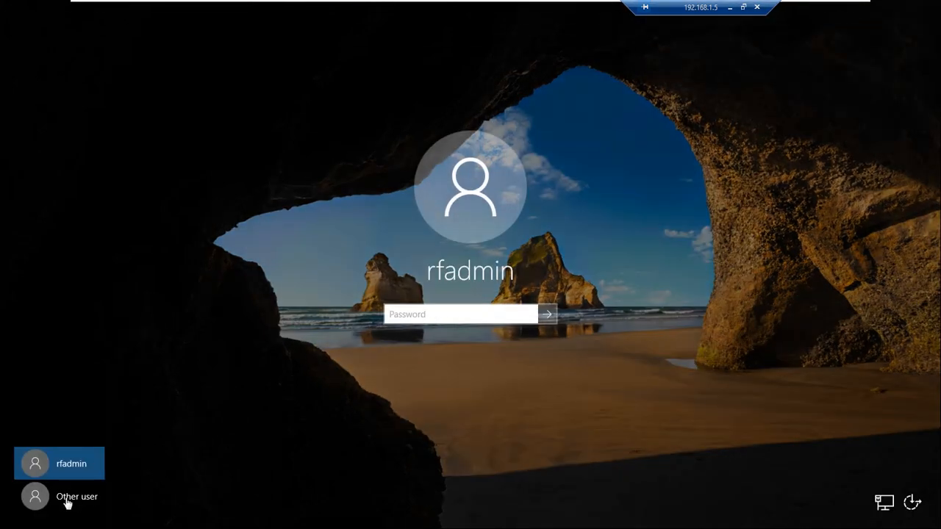
pyautogui.click(68, 498)
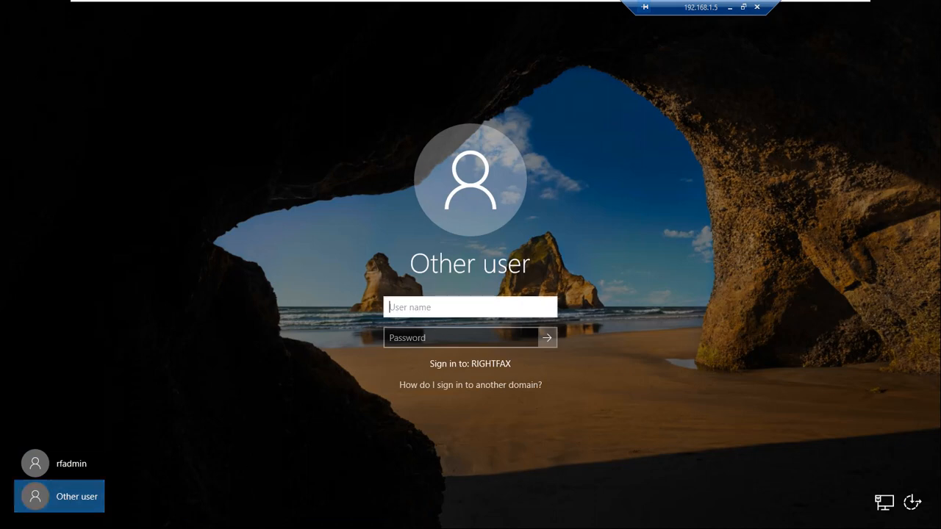
pyautogui.write('administrator')
pyautogui.press('Tab')
pyautogui.write('**')
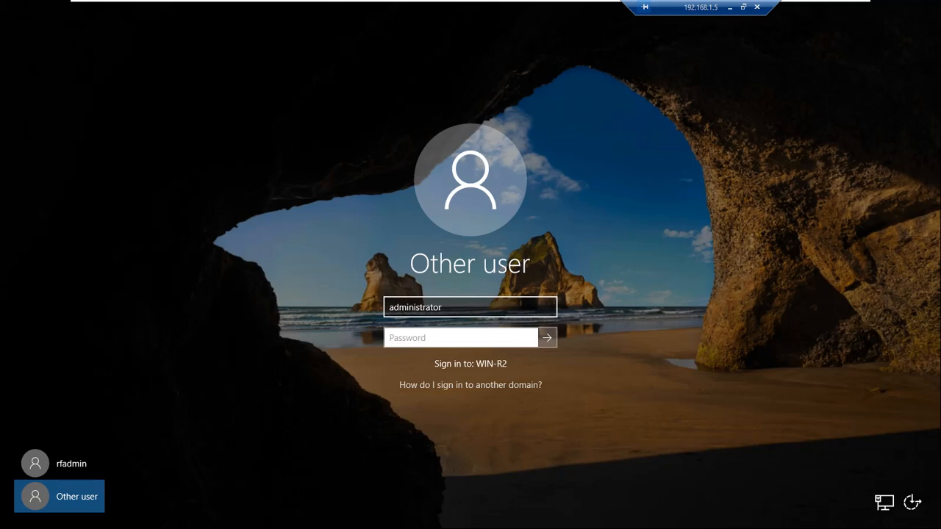
pyautogui.write('******')
pyautogui.press('Return')
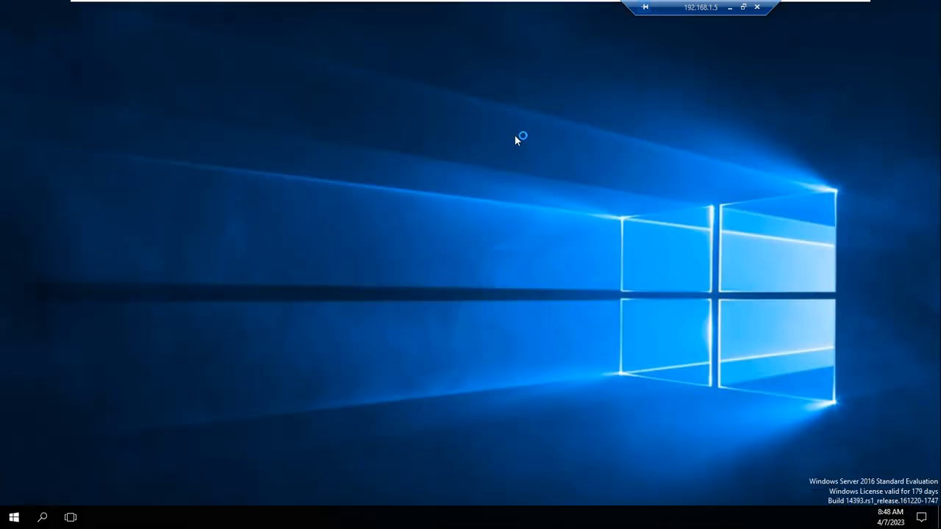
# - Open the Start menu to see the recently added RightFax apps over the Server Manager Dashboard
pyautogui.click(13, 517)
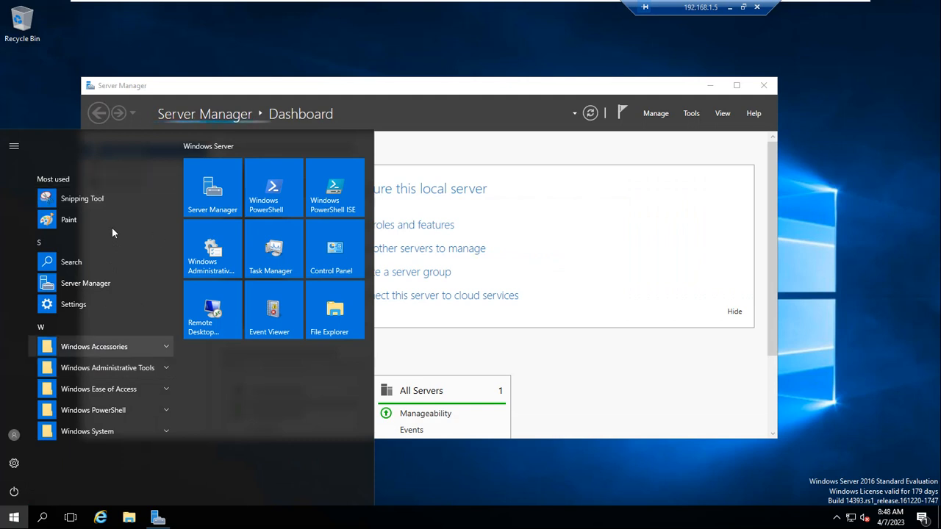
pyautogui.click(12, 518)
pyautogui.click(12, 518)
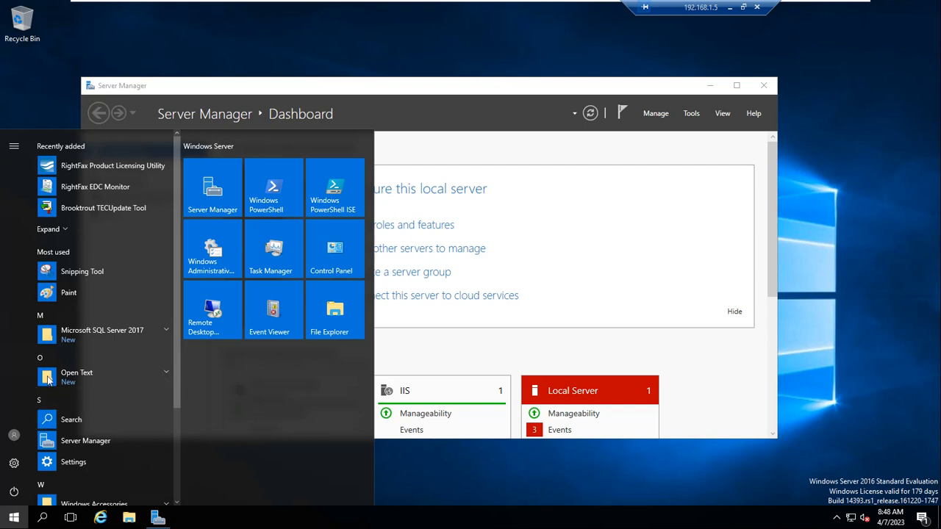
# - Search for 'right', then 'enter', find no RightFax match, and close the search panel
pyautogui.click(43, 519)
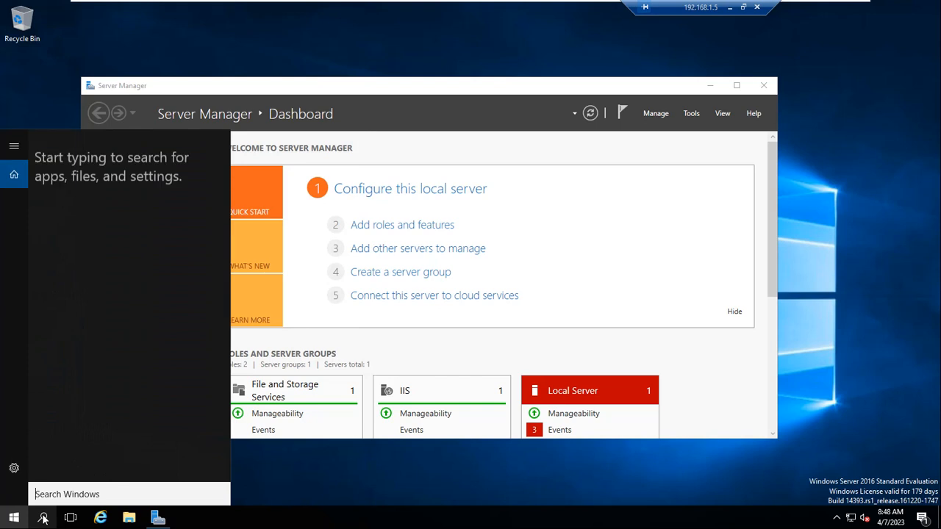
pyautogui.write('r')
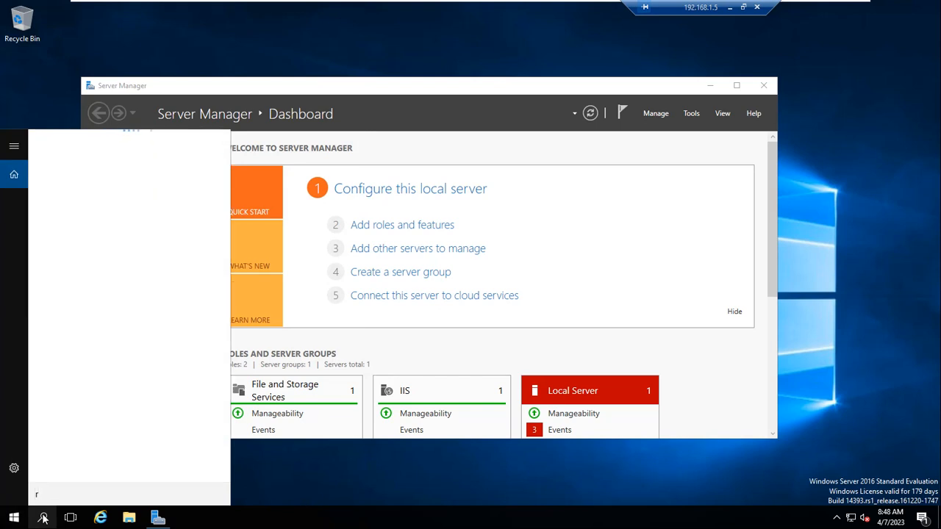
pyautogui.write('ight fax')
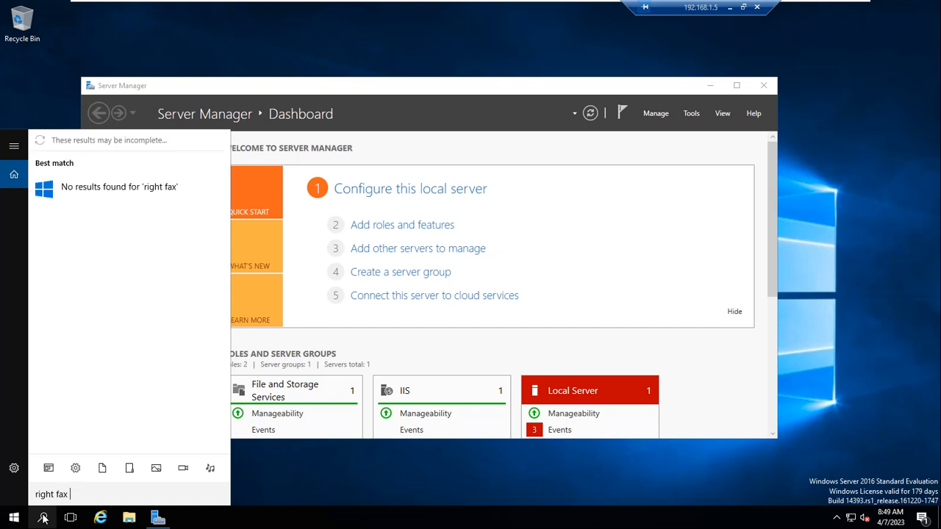
pyautogui.press('BackSpace')
pyautogui.press('BackSpace')
pyautogui.press('BackSpace')
pyautogui.press('BackSpace')
pyautogui.press('BackSpace')
pyautogui.press('BackSpace')
pyautogui.press('BackSpace')
pyautogui.press('BackSpace')
pyautogui.press('BackSpace')
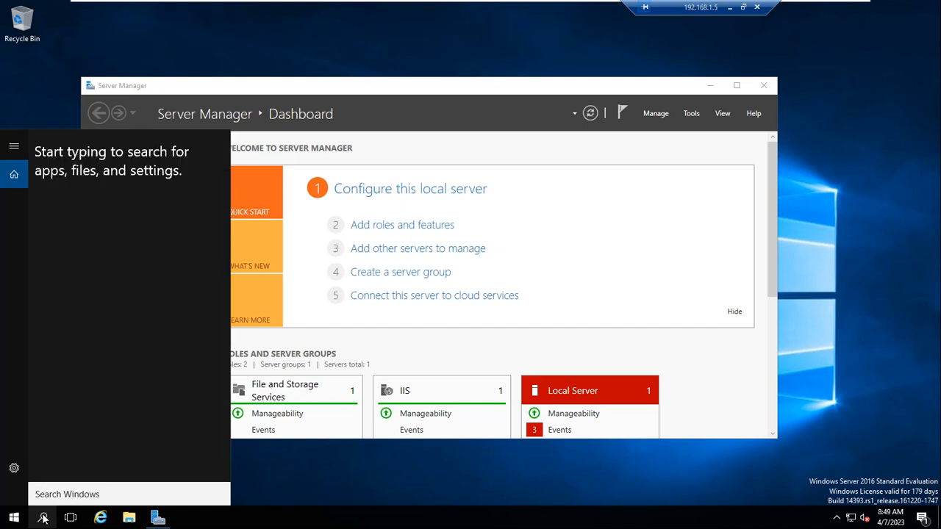
pyautogui.write('enter')
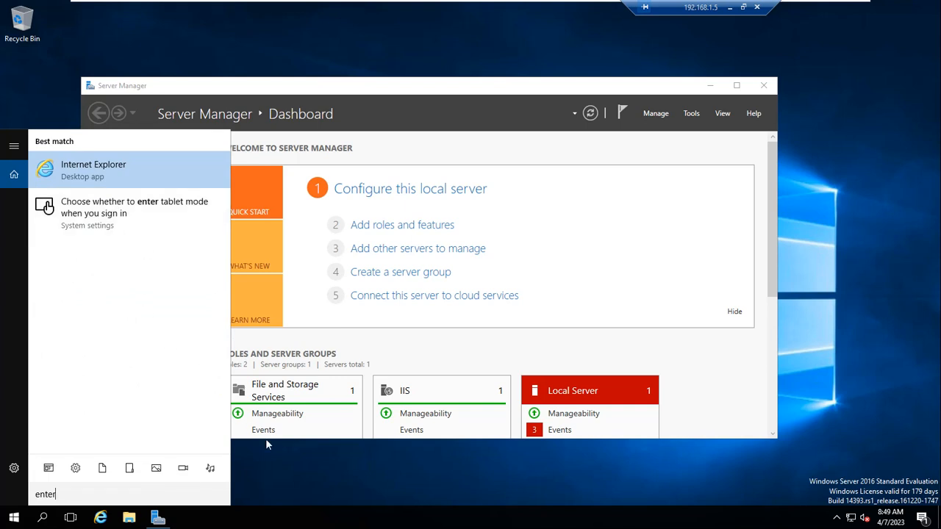
pyautogui.click(288, 472)
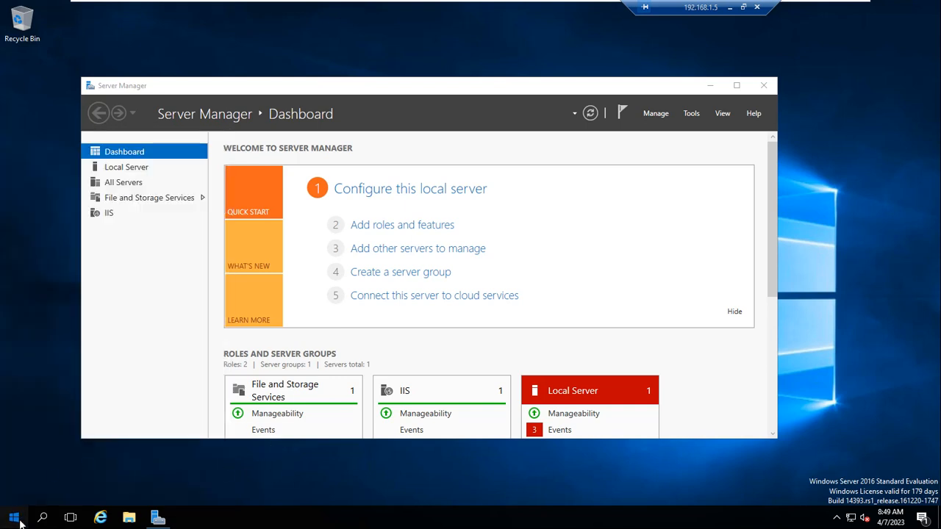
# - Browse the Start menu's letter index, then open and close Windows Settings
pyautogui.click(14, 518)
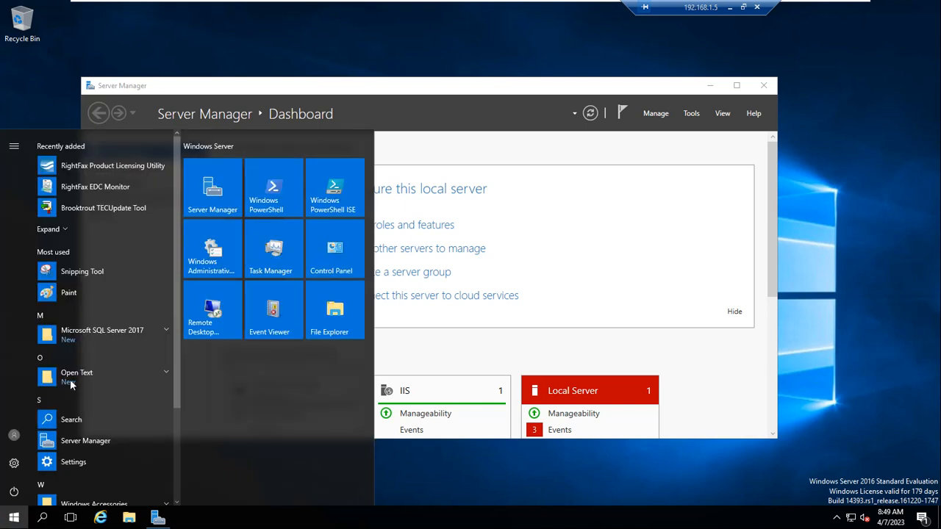
pyautogui.click(88, 250)
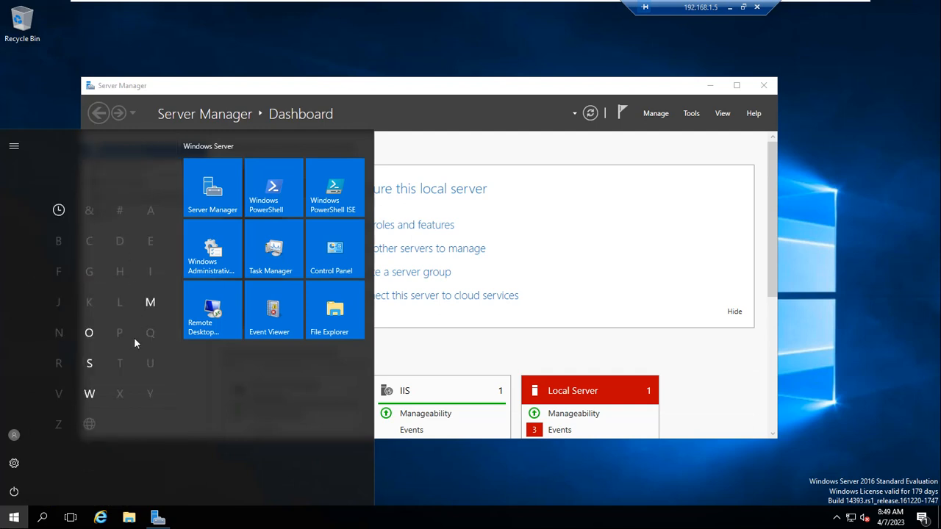
pyautogui.click(12, 517)
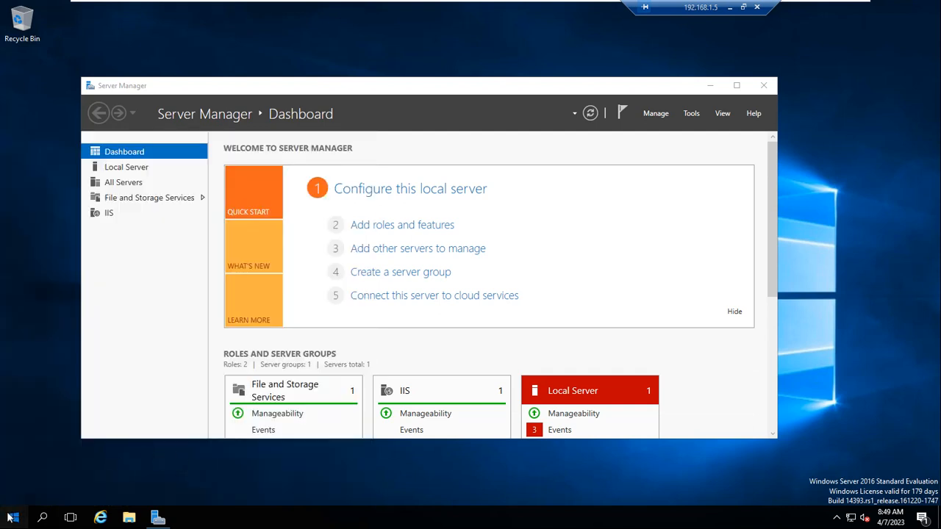
pyautogui.click(11, 518)
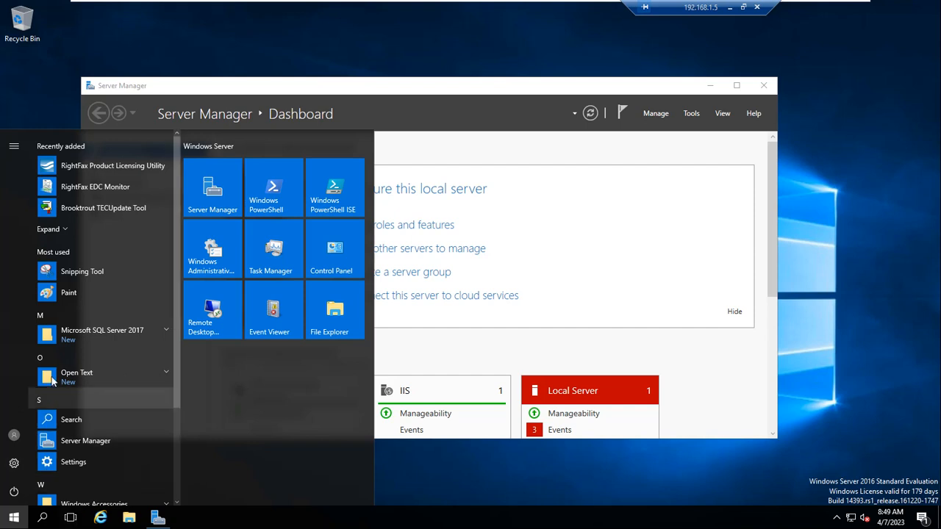
pyautogui.scroll(-3, 178, 375)
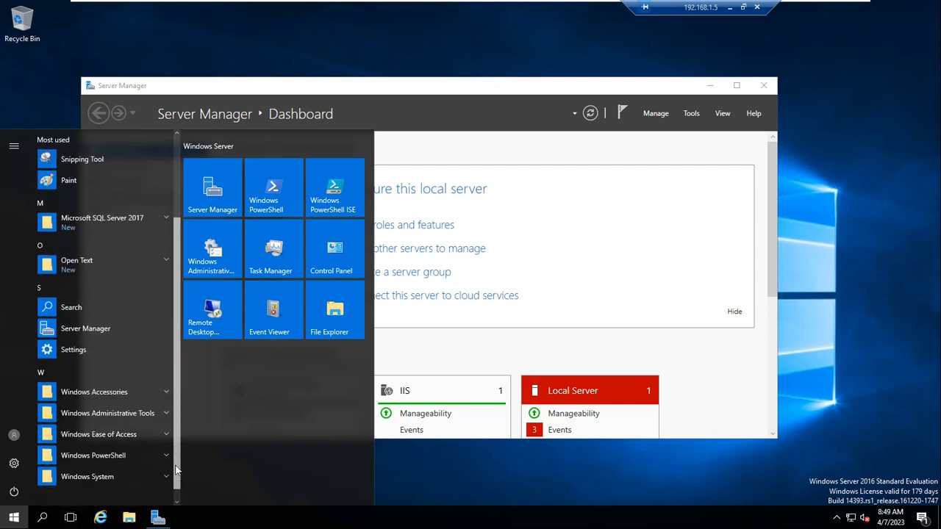
pyautogui.click(82, 340)
pyautogui.click(617, 28)
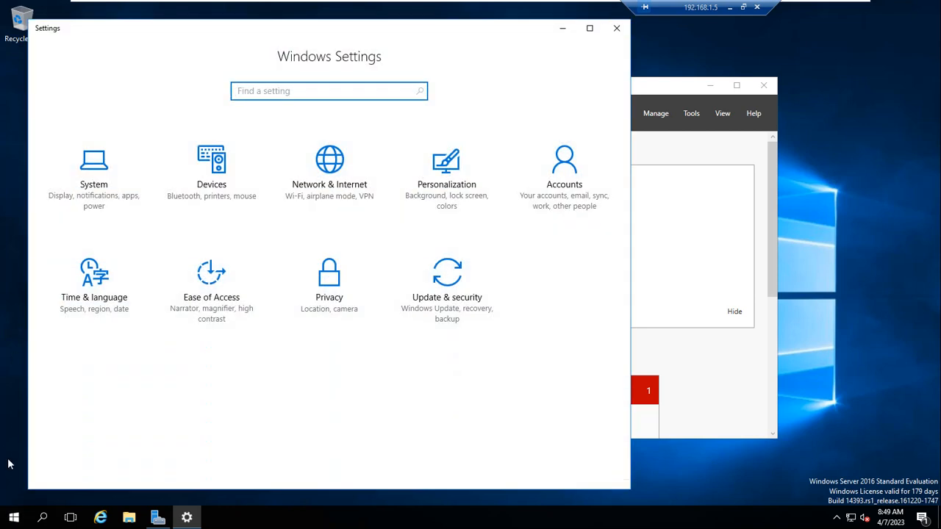
# - Reopen Start and step down the Recently added list past RightFax EDC Monitor
pyautogui.click(18, 517)
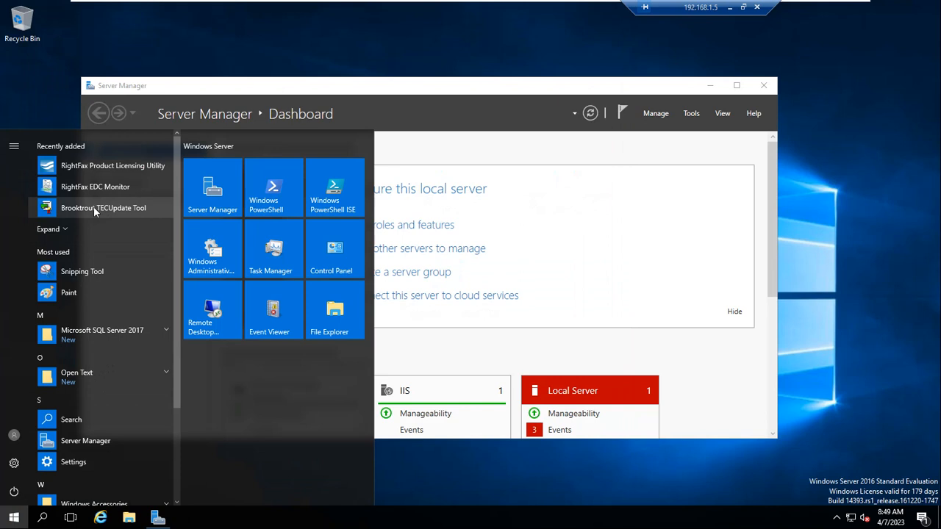
pyautogui.press('Down')
pyautogui.press('Down')
pyautogui.press('Down')
pyautogui.press('Down')
pyautogui.press('Down')
pyautogui.press('Down')
pyautogui.press('Down')
pyautogui.press('Down')
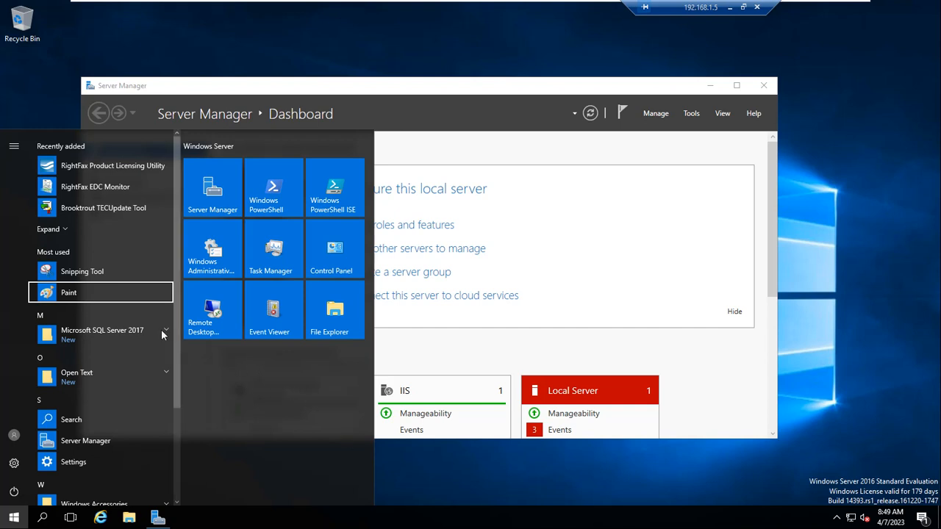
pyautogui.press('Down')
pyautogui.press('Down')
pyautogui.press('Down')
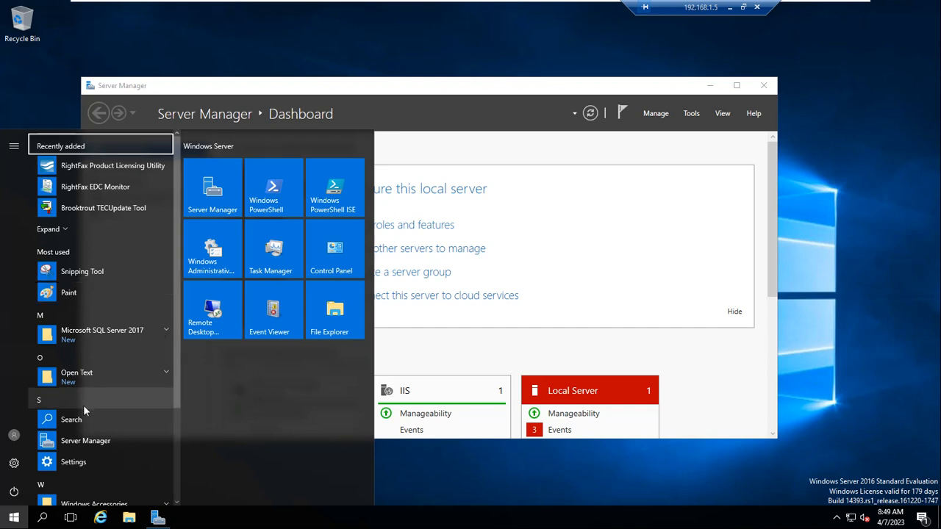
pyautogui.press('Down')
pyautogui.press('Down')
pyautogui.press('Down')
pyautogui.press('Down')
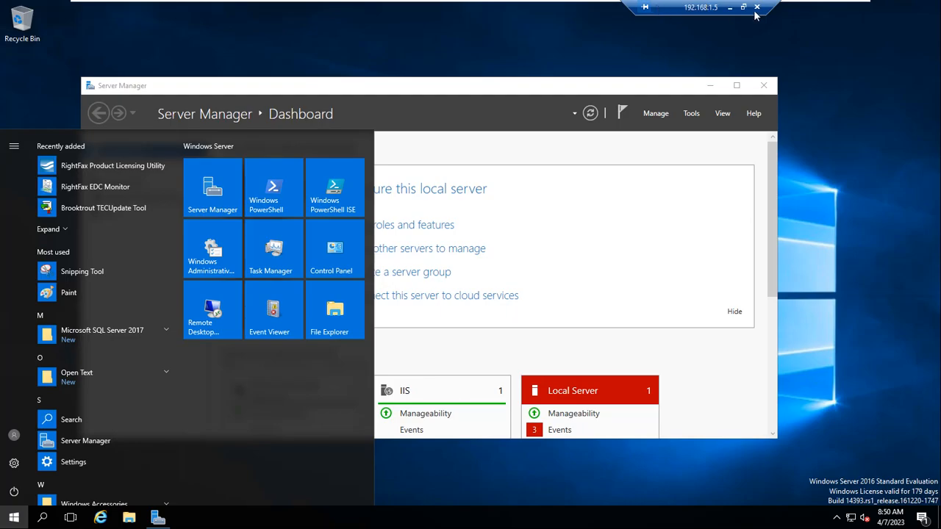
# - Minimize the virtual machine and pause the screen recording from its tray icon
pyautogui.click(730, 7)
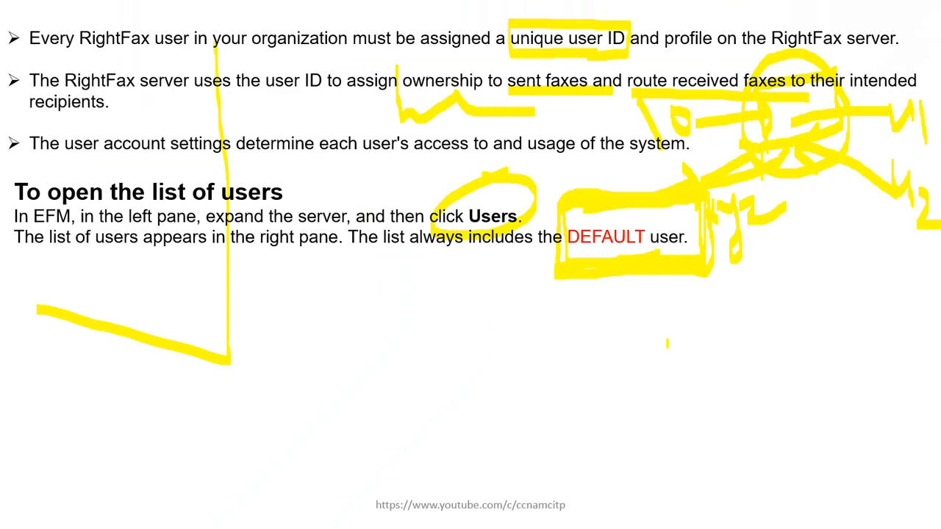
pyautogui.press('super')
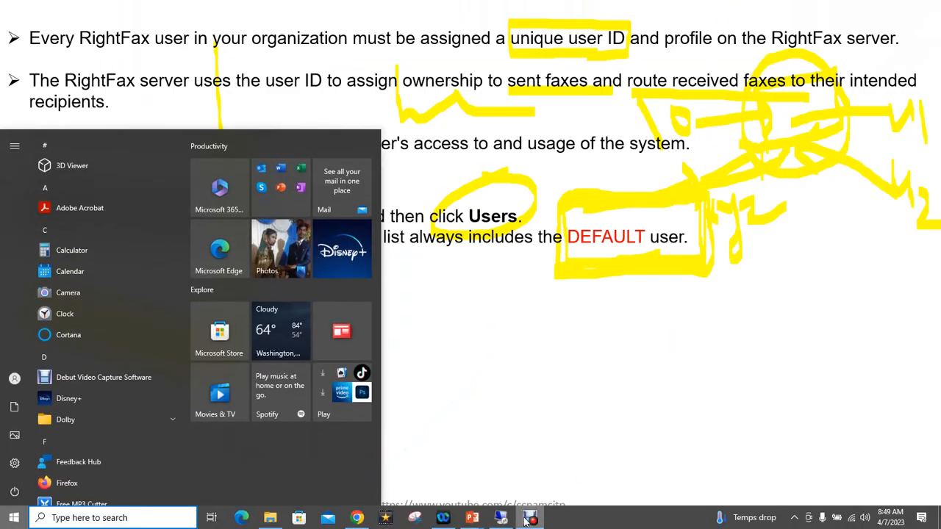
pyautogui.rightClick(526, 519)
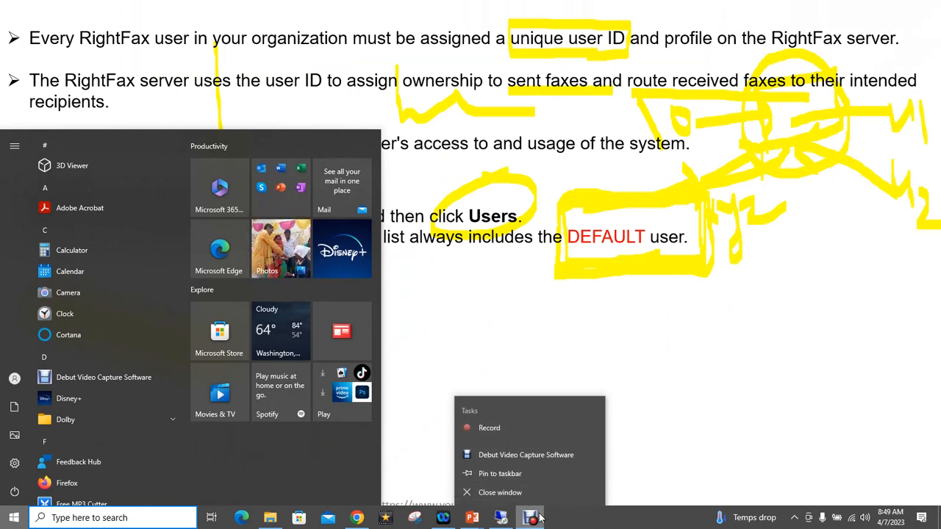
pyautogui.click(794, 517)
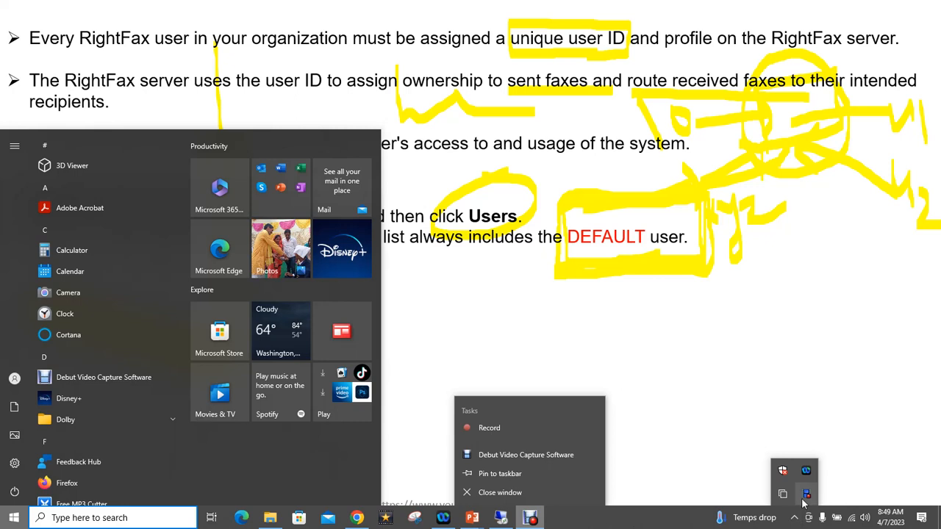
pyautogui.rightClick(805, 497)
pyautogui.click(844, 464)
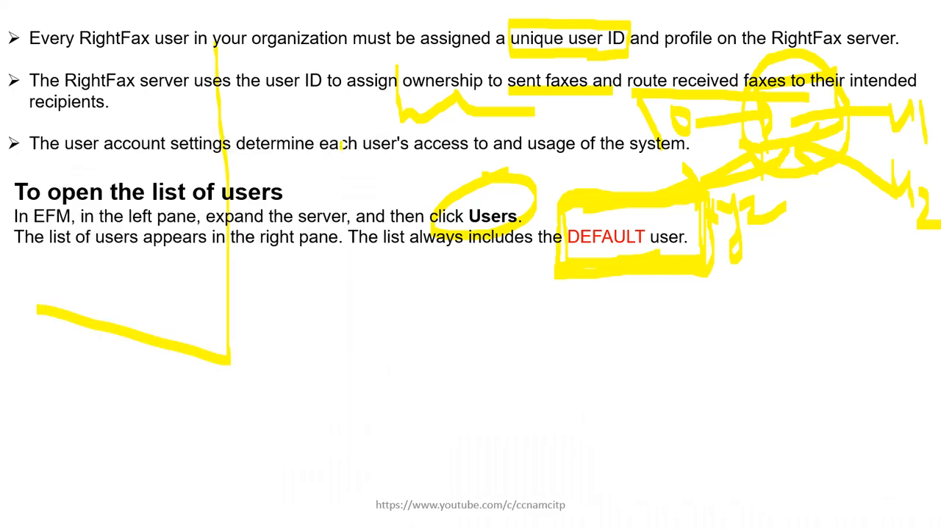
# - Restore the remote server session full screen, showing RightFax Enterprise Fax Manager
pyautogui.press('super')
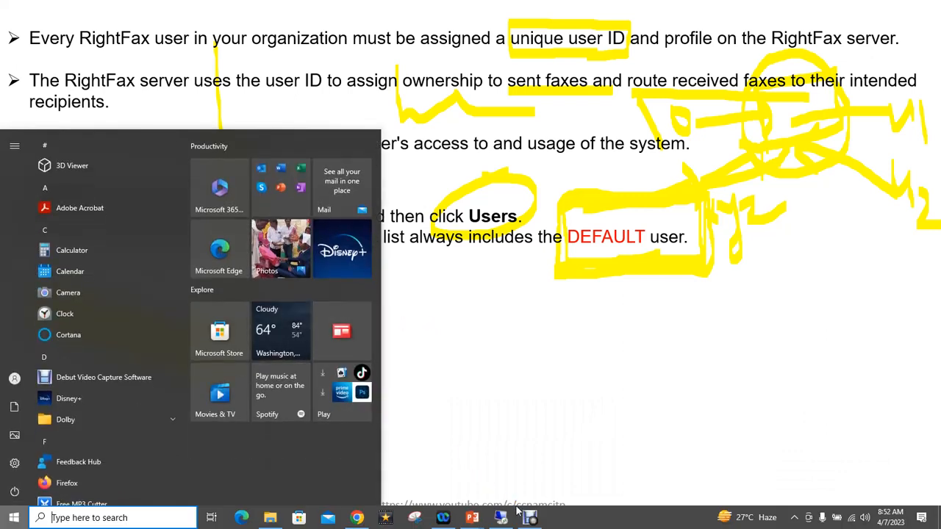
pyautogui.click(504, 519)
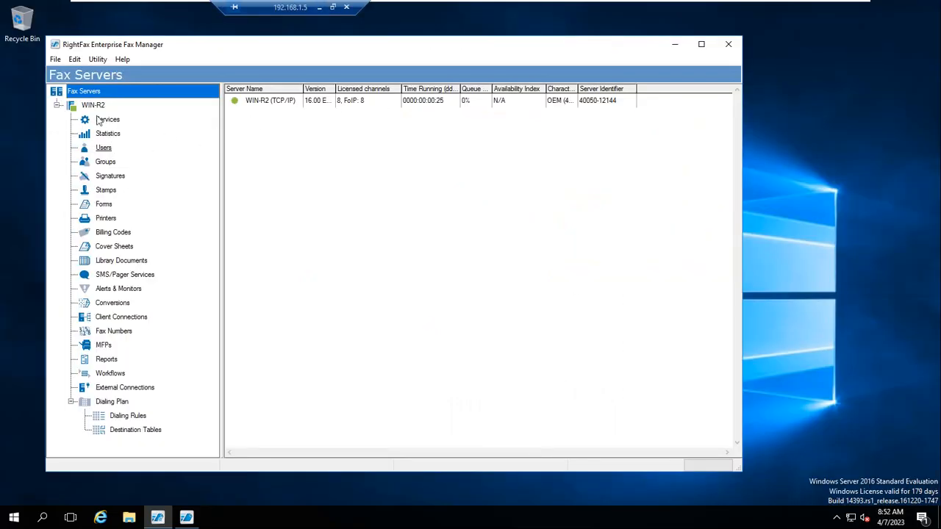
pyautogui.click(319, 7)
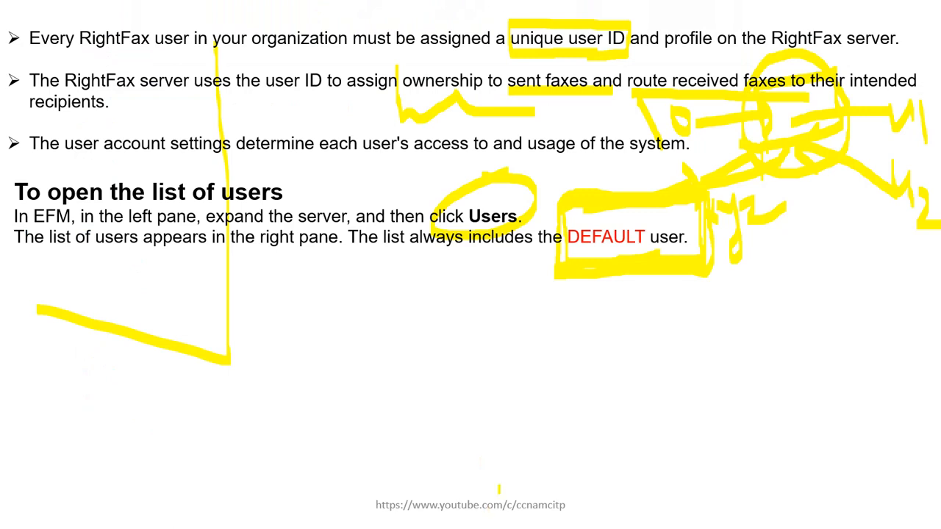
pyautogui.press('super')
pyautogui.press('super')
pyautogui.press('super')
pyautogui.press('super')
pyautogui.press('super')
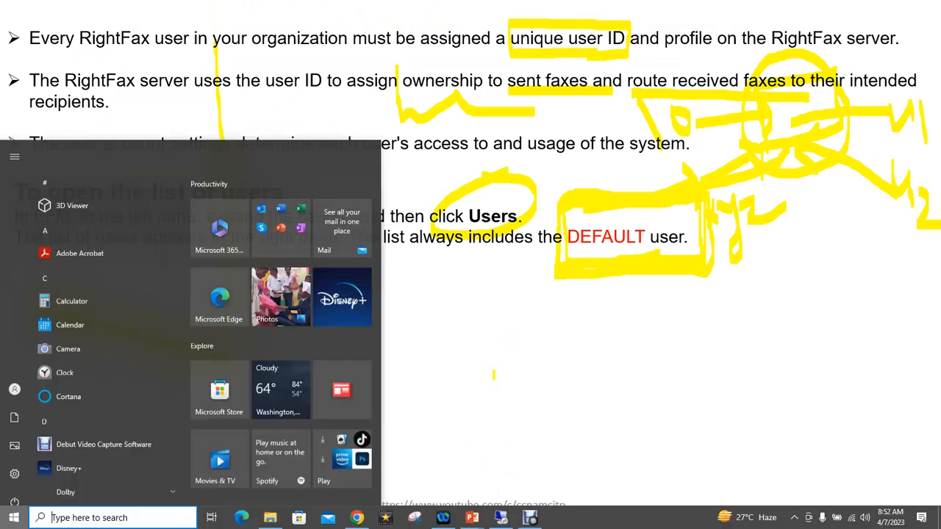
pyautogui.click(502, 520)
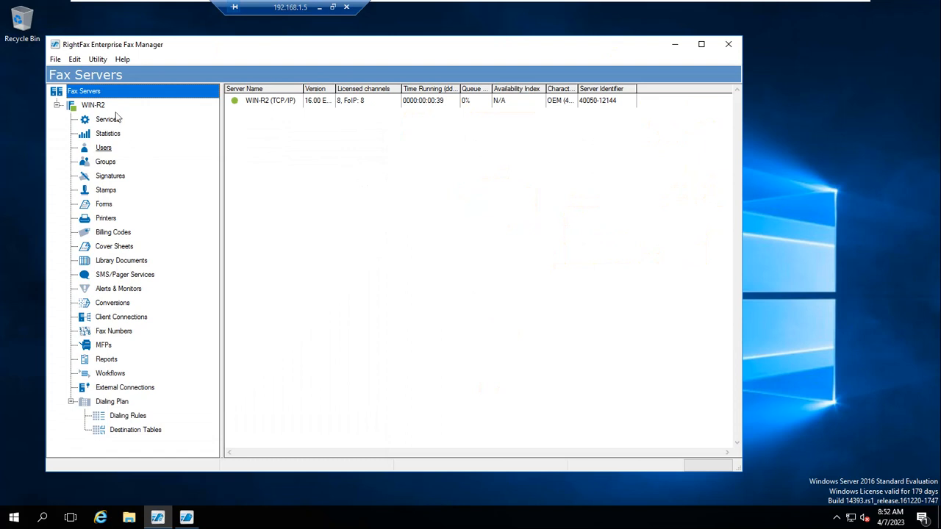
# - Open Users under WIN-R2, dismiss the error, log in as administrator, and maximize the window
pyautogui.click(104, 148)
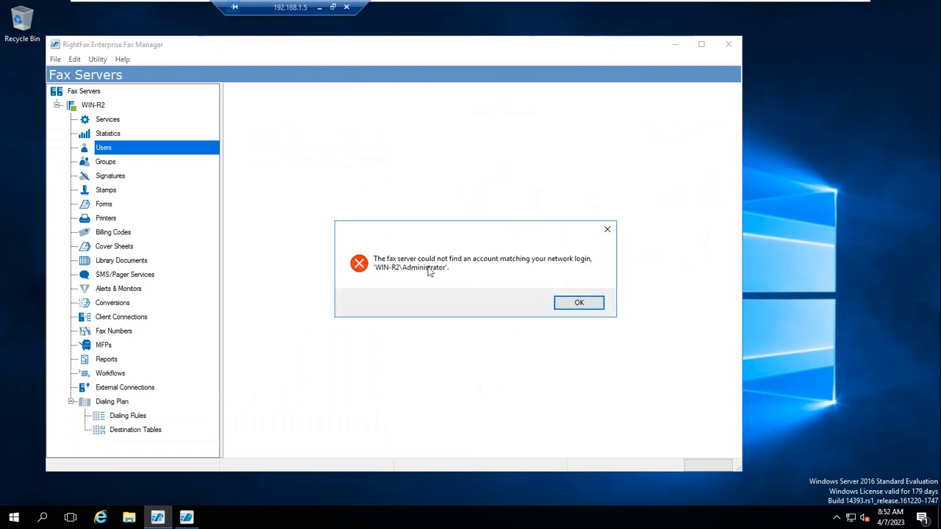
pyautogui.click(582, 304)
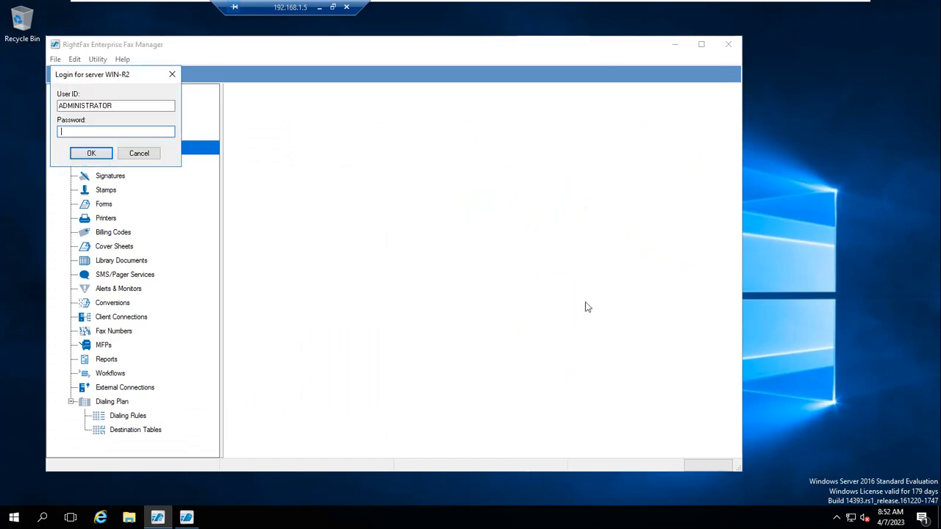
pyautogui.click(91, 153)
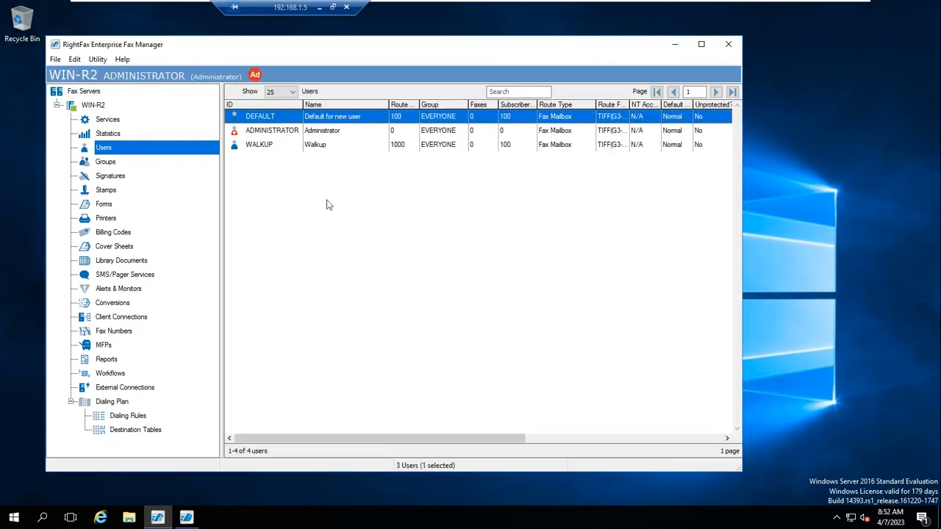
pyautogui.click(701, 45)
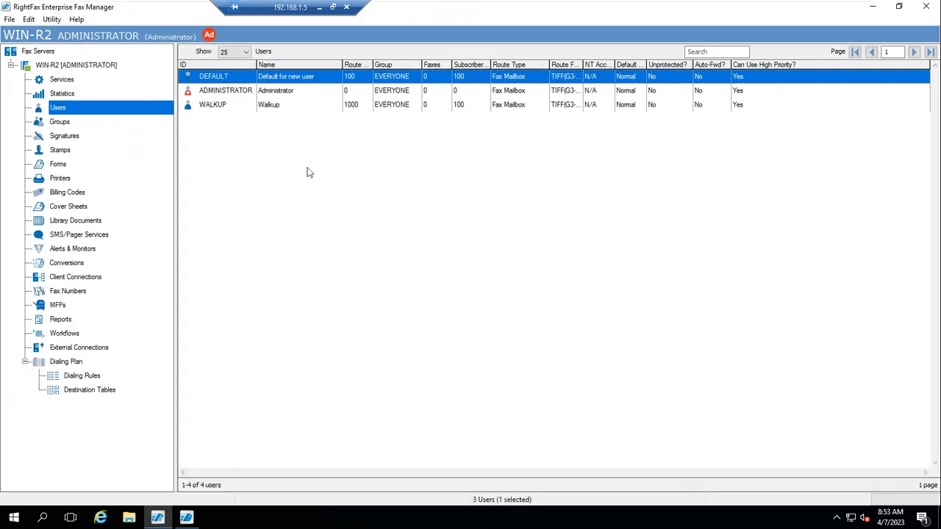
# - Select each user, then resize the Name, Route Code, Subscriber ID and Route Type columns
pyautogui.click(229, 94)
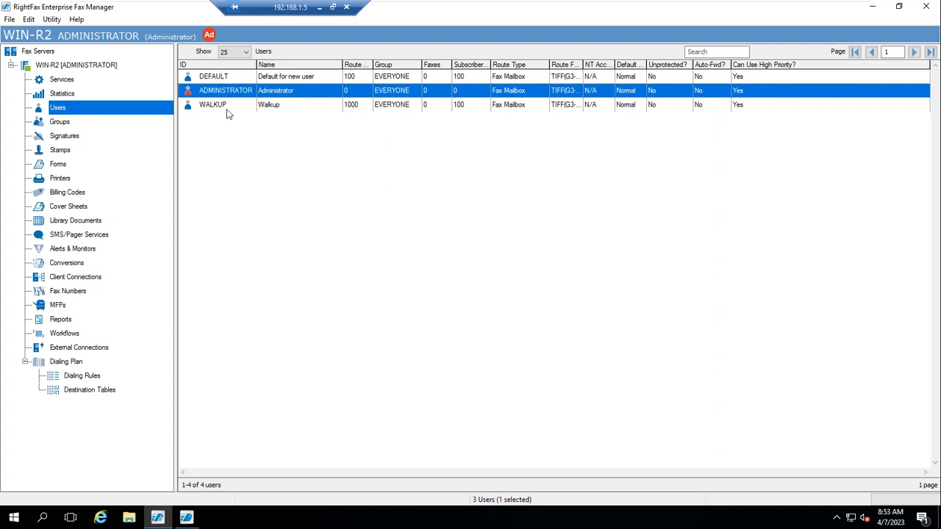
pyautogui.click(206, 109)
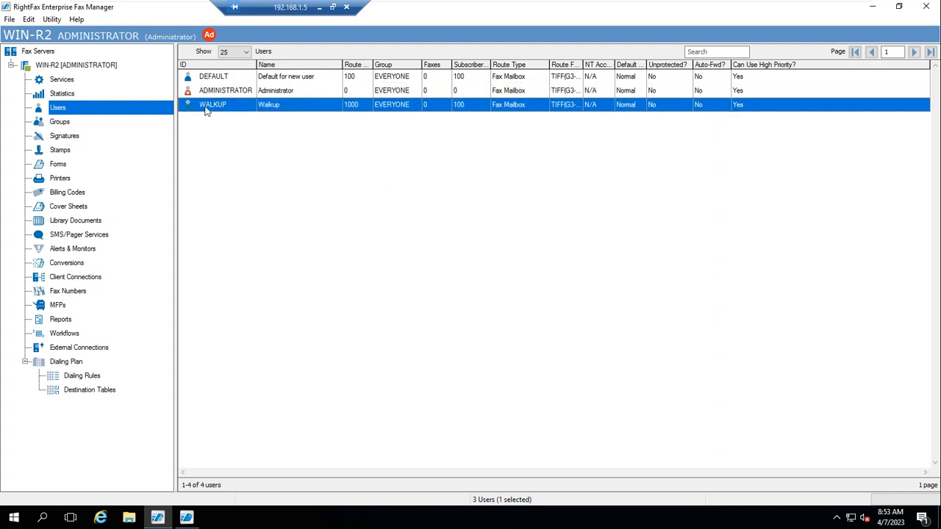
pyautogui.click(296, 79)
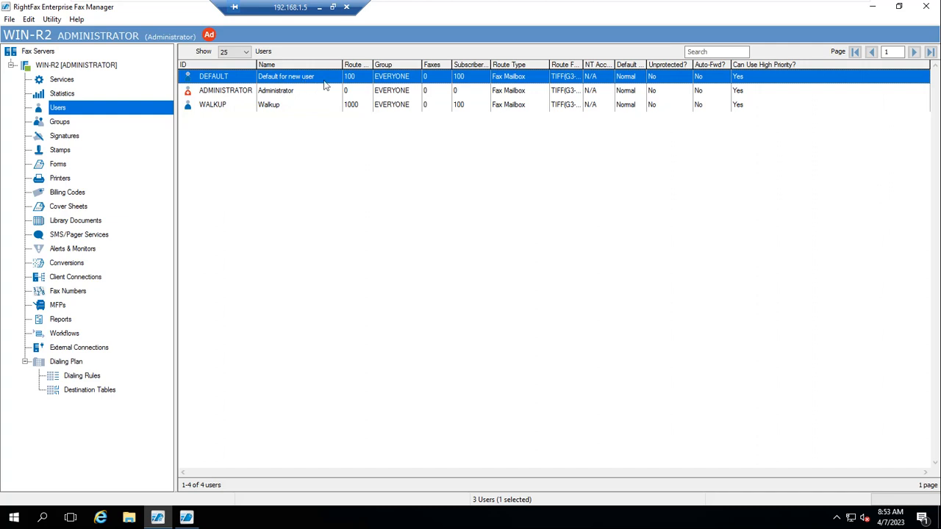
pyautogui.click(277, 92)
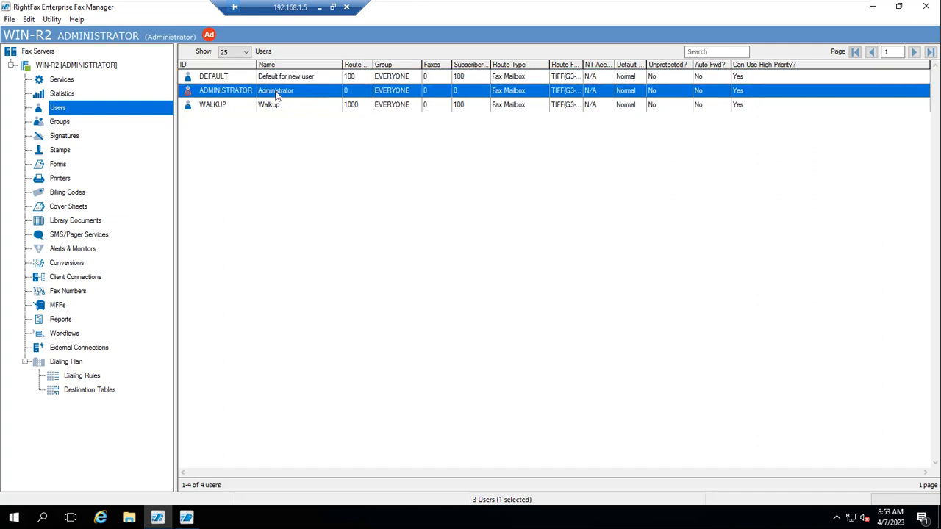
pyautogui.click(272, 108)
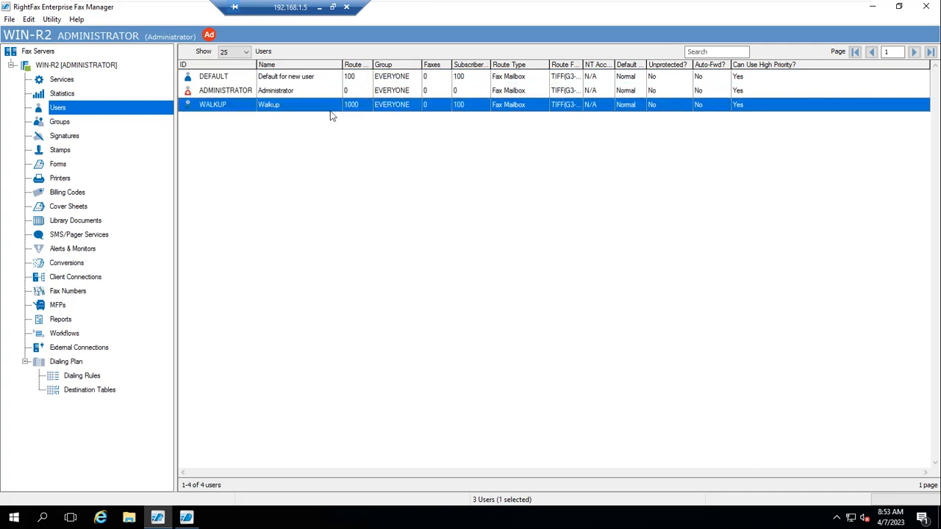
pyautogui.moveTo(373, 65); pyautogui.dragTo(421, 64)
pyautogui.moveTo(339, 64); pyautogui.dragTo(326, 65)
pyautogui.moveTo(398, 65); pyautogui.dragTo(373, 64)
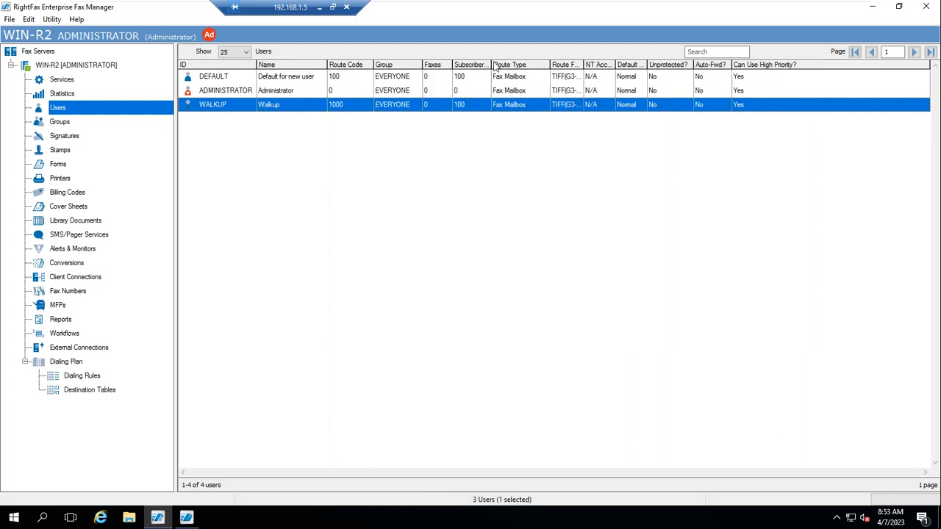
pyautogui.moveTo(492, 66); pyautogui.dragTo(515, 103)
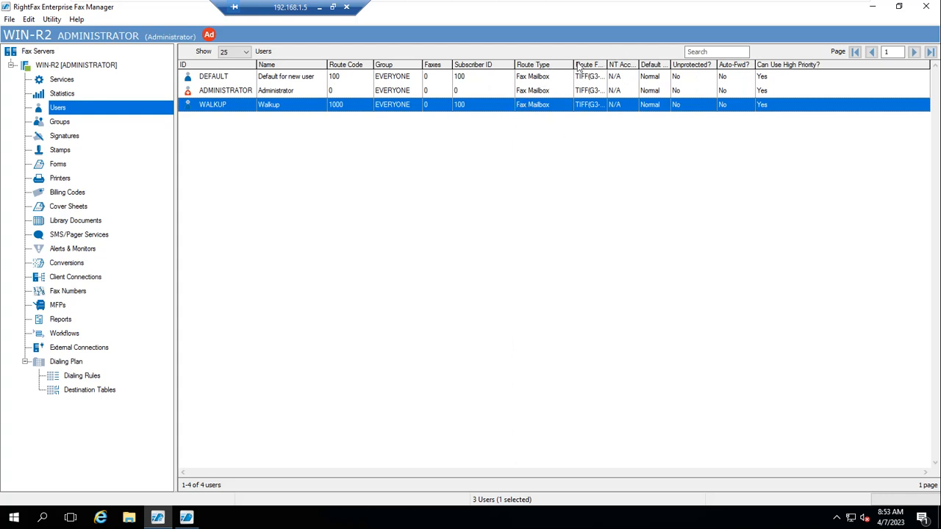
pyautogui.moveTo(575, 65); pyautogui.dragTo(632, 65)
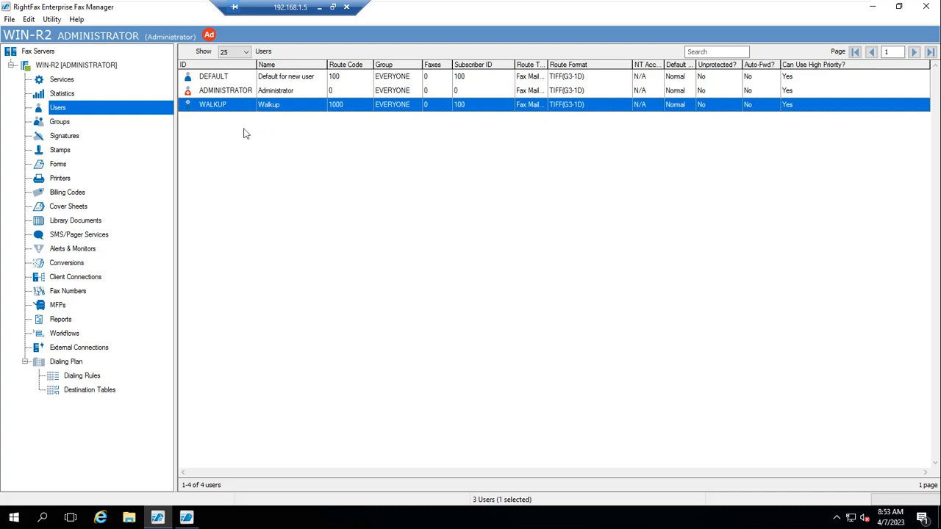
# - View the WIN-R2 server's Statistics and Services nodes
pyautogui.click(63, 94)
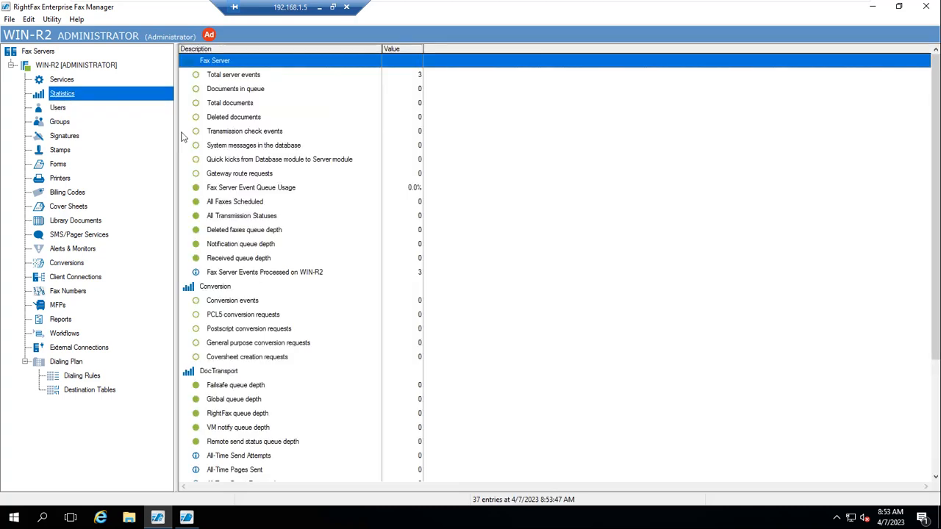
pyautogui.click(62, 79)
pyautogui.click(74, 66)
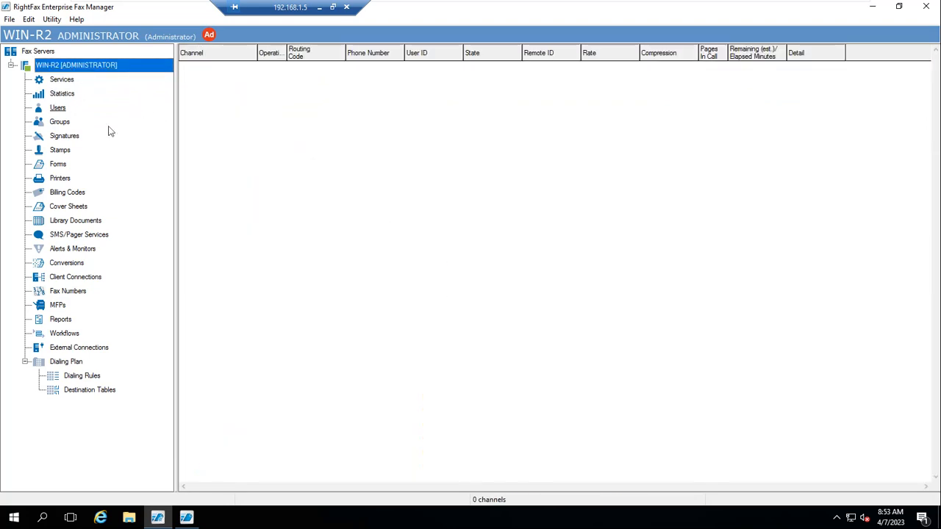
pyautogui.click(62, 80)
pyautogui.click(62, 94)
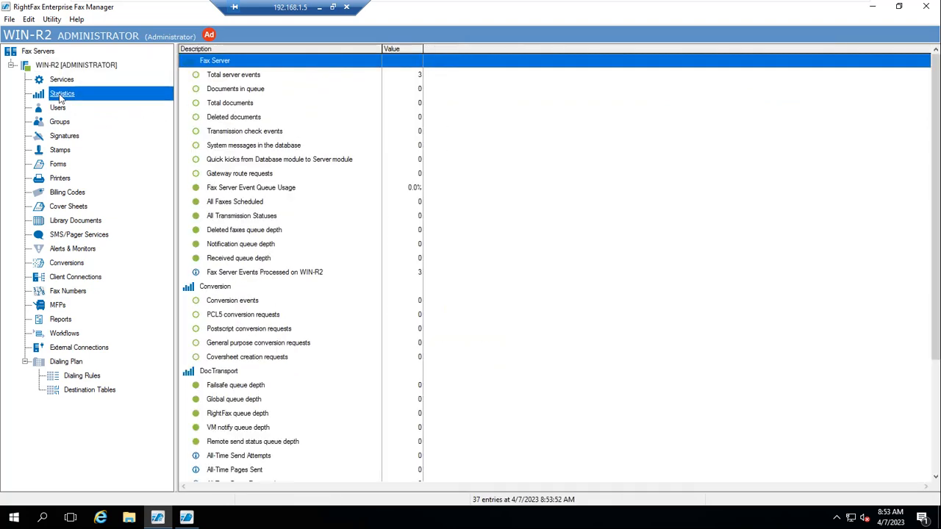
pyautogui.click(57, 81)
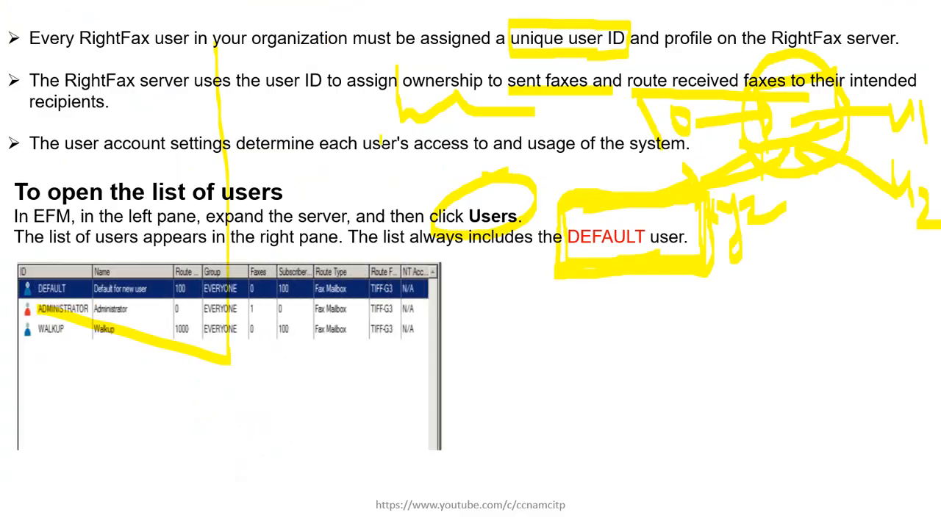
# - Highlight DEFAULT, ADMINISTRATOR and WALKUP in yellow, then advance to the user-type icons slide
pyautogui.moveTo(39, 288)
pyautogui.mouseDown()
pyautogui.moveTo(82, 288)
pyautogui.moveTo(90, 309)
pyautogui.mouseUp()
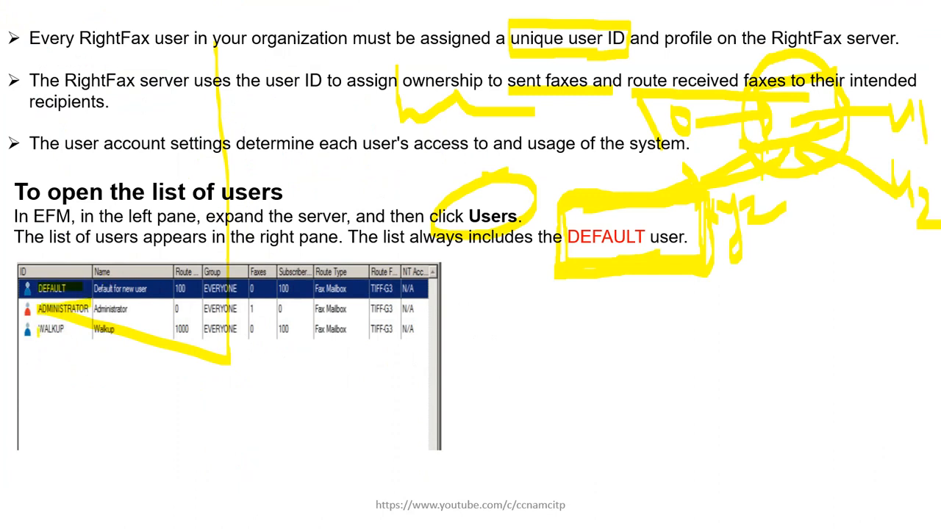
pyautogui.moveTo(38, 330); pyautogui.dragTo(74, 331)
pyautogui.press('Right')
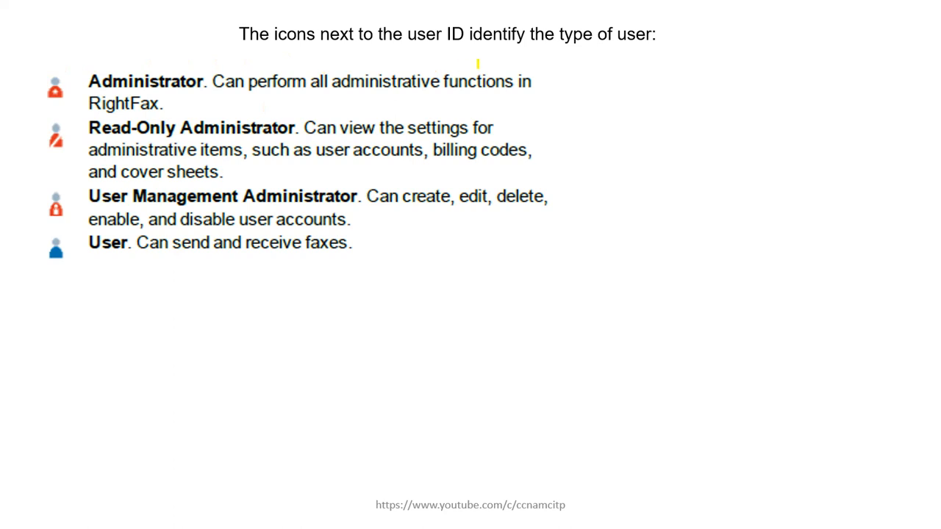
# - Circle the Administrator and Read-Only Administrator icons in yellow ink
pyautogui.moveTo(50, 65)
pyautogui.mouseDown()
pyautogui.moveTo(41, 107)
pyautogui.moveTo(77, 90)
pyautogui.moveTo(57, 61)
pyautogui.mouseUp()
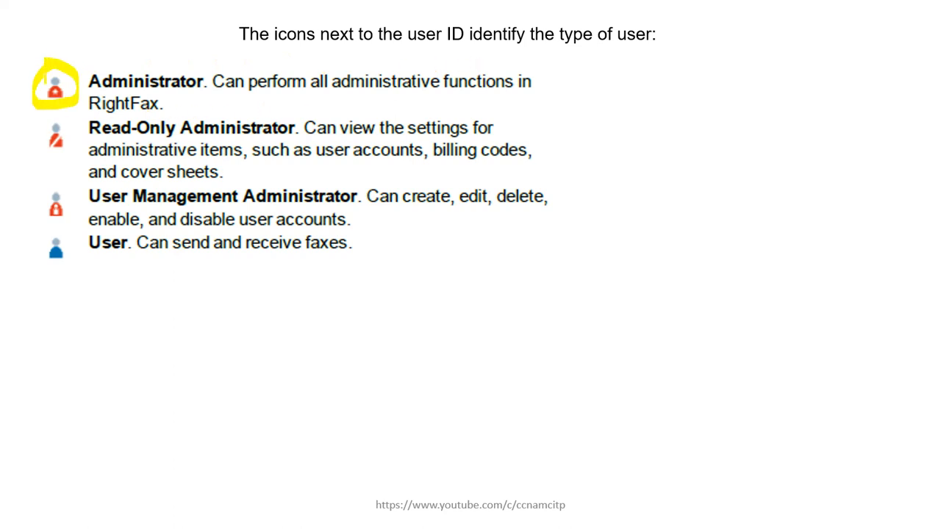
pyautogui.moveTo(49, 112)
pyautogui.mouseDown()
pyautogui.moveTo(37, 137)
pyautogui.moveTo(69, 147)
pyautogui.moveTo(57, 114)
pyautogui.mouseUp()
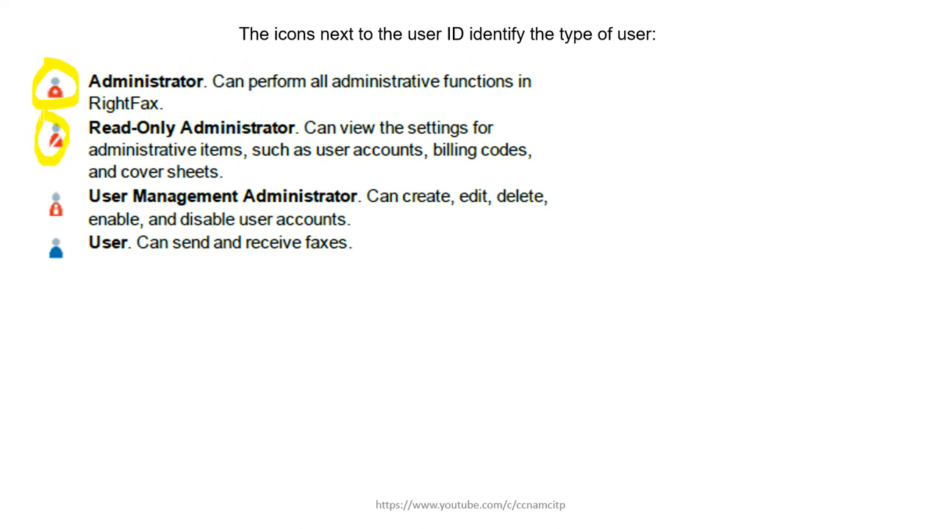
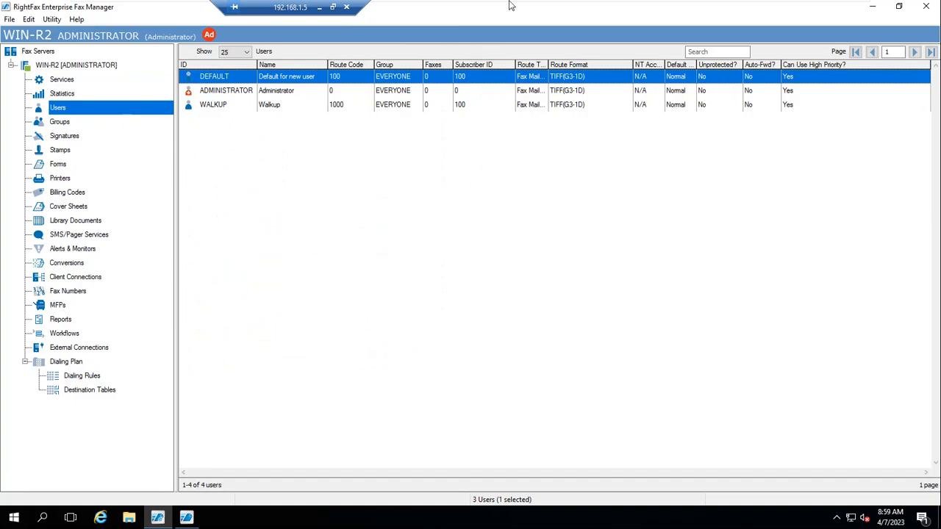
# - Switch VMware to the AD virtual machine tab and bring up its actions menu
pyautogui.click(531, 8)
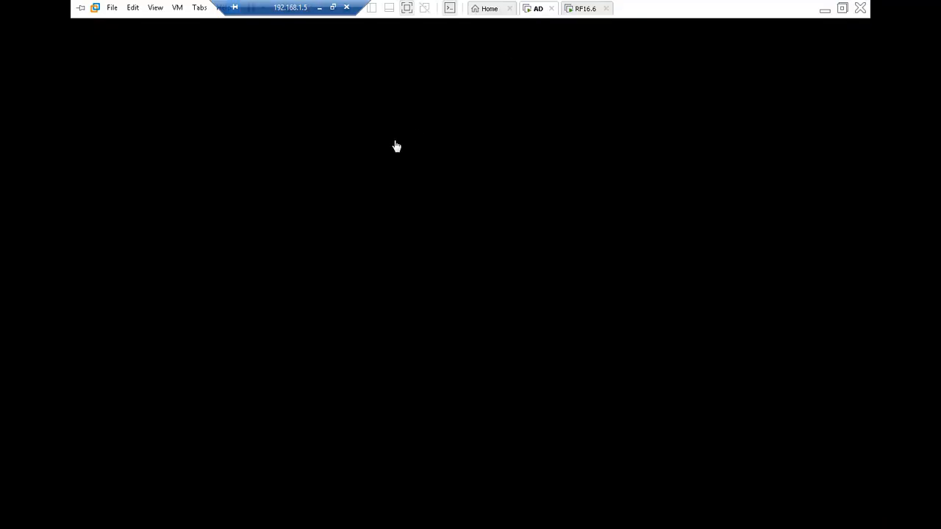
pyautogui.rightClick(534, 15)
# - Sign in to the AD server with the administrator password and launch Active Directory Users and Computers
pyautogui.click(597, 82)
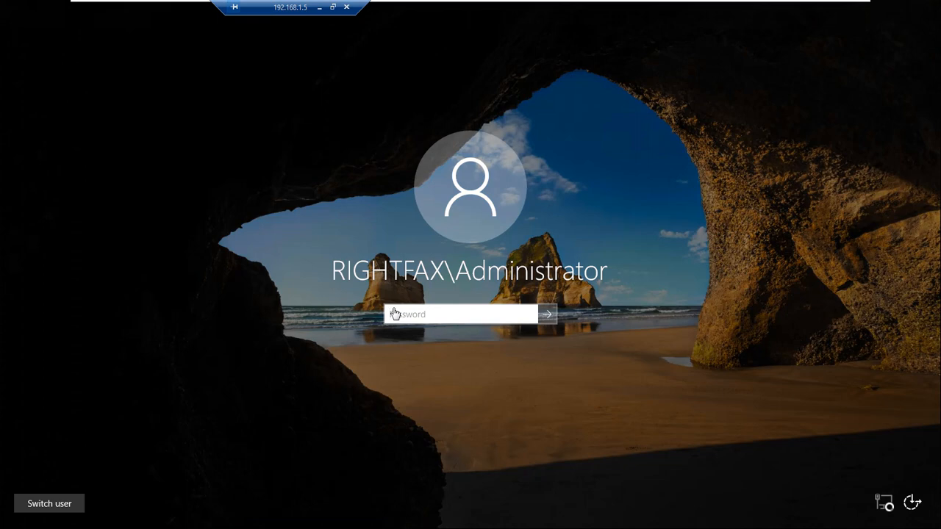
pyautogui.click(403, 322)
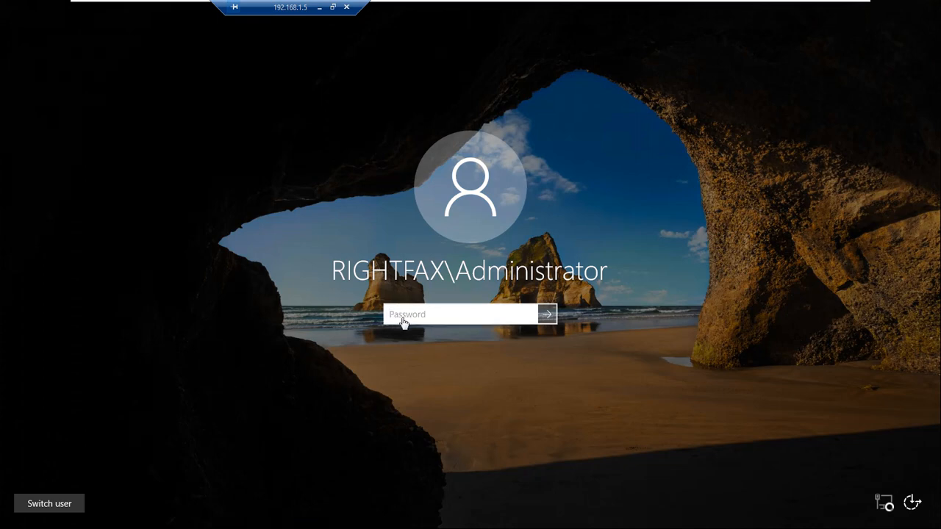
pyautogui.write('**********')
pyautogui.press('Return')
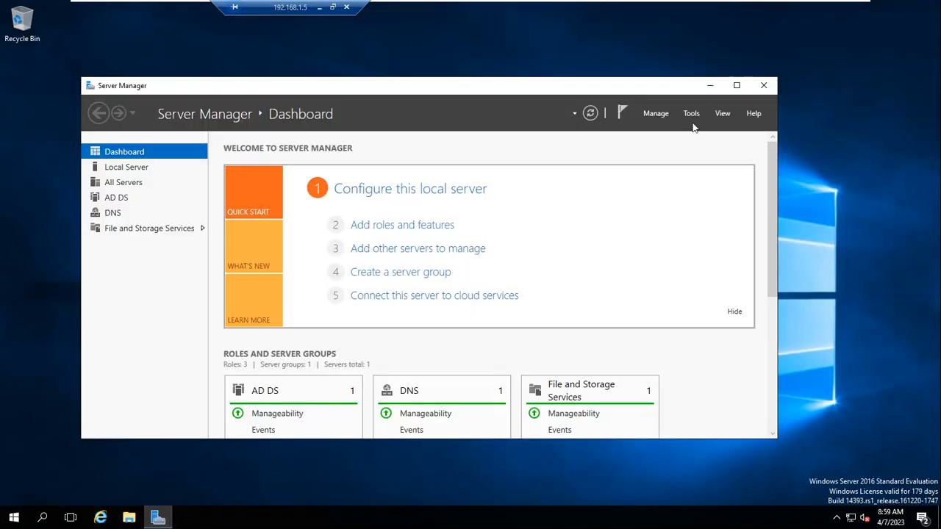
pyautogui.click(694, 116)
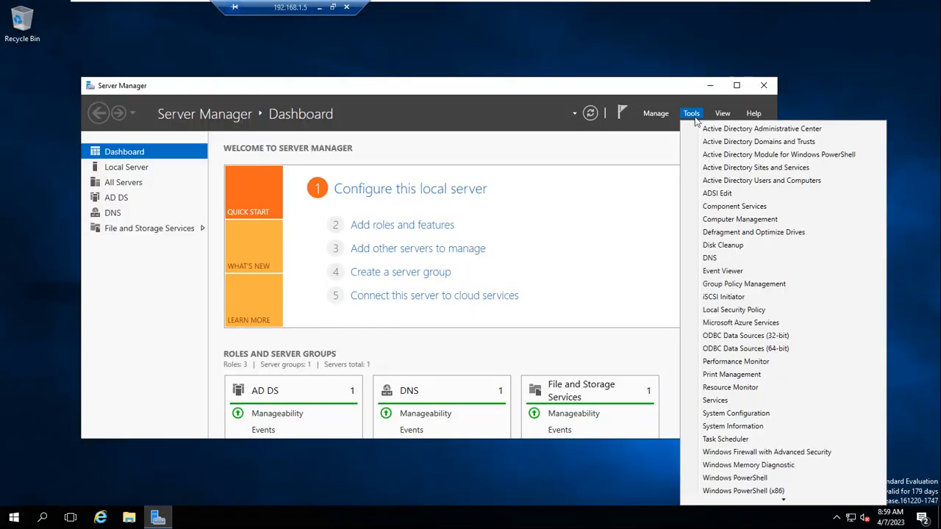
pyautogui.click(753, 182)
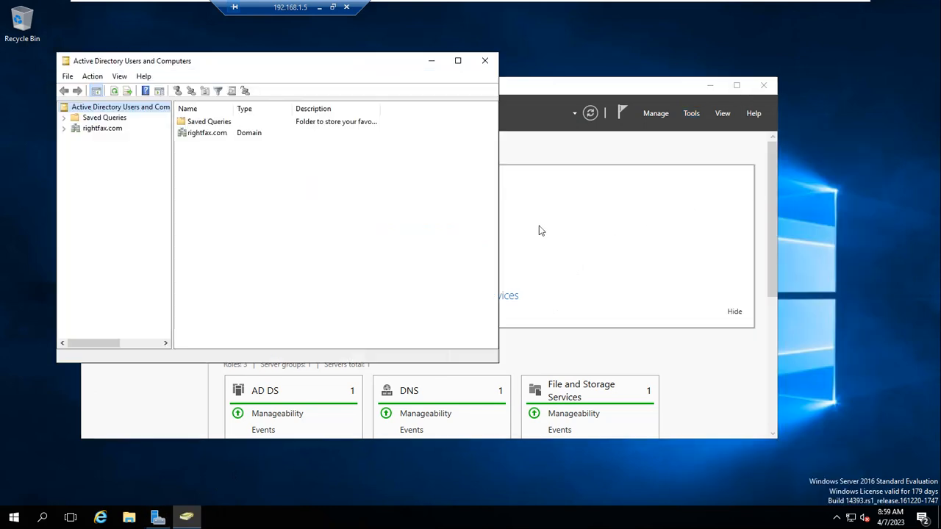
# - Maximize the console, browse Rightfax Team's AdminRF unit (Radmin, rfadmin), then list EMP's accounts
pyautogui.click(457, 61)
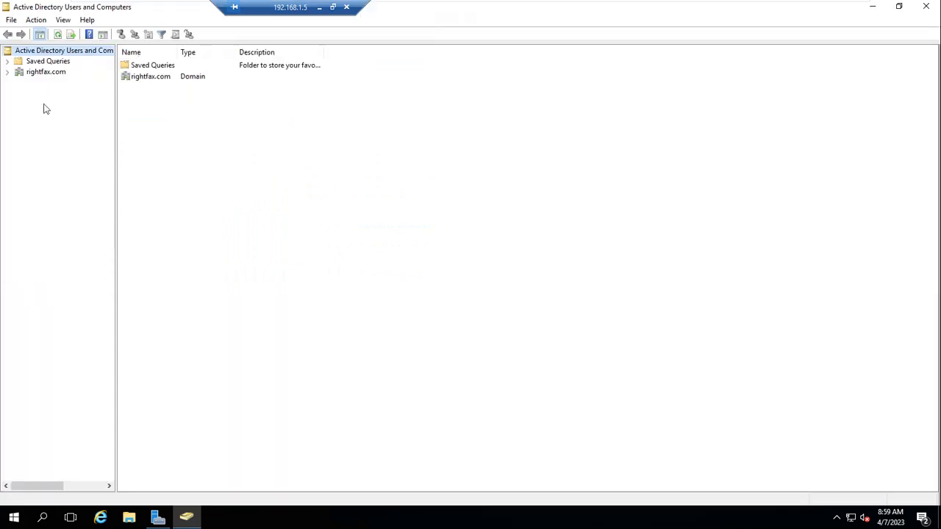
pyautogui.click(8, 72)
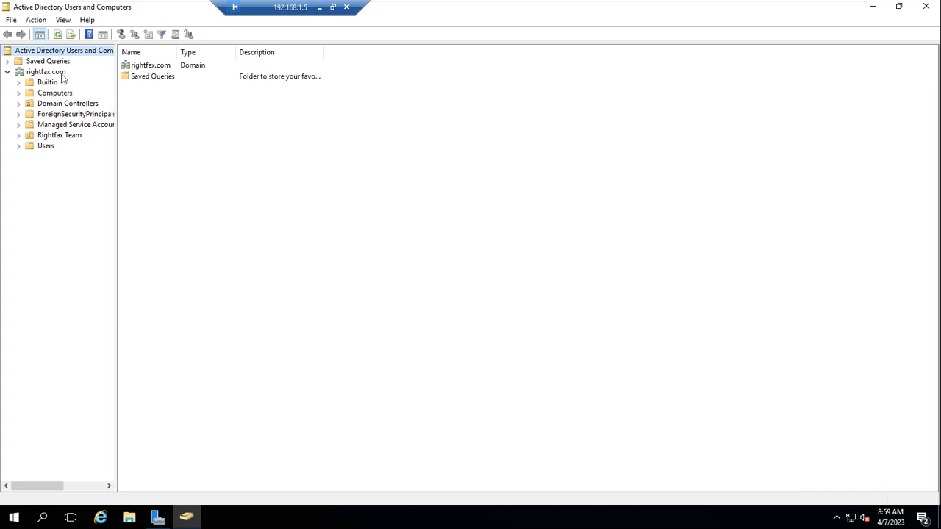
pyautogui.click(46, 146)
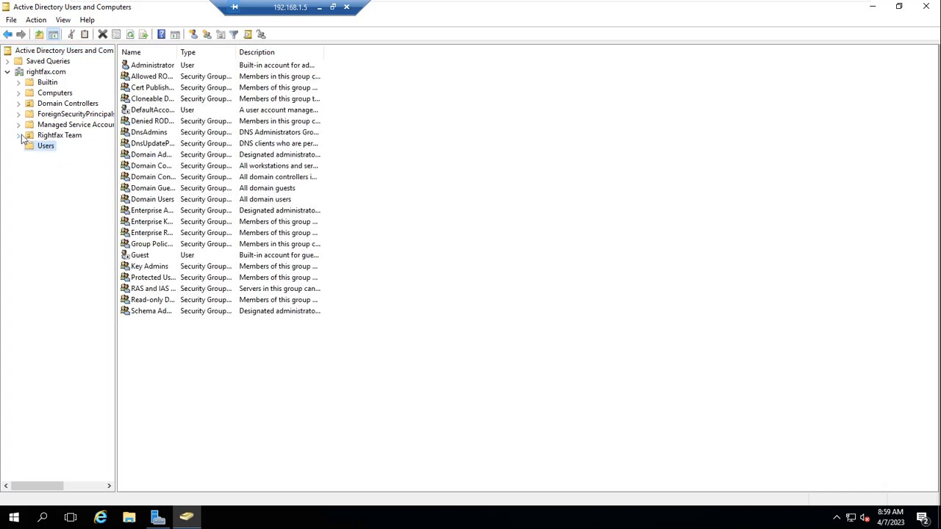
pyautogui.click(19, 136)
pyautogui.click(66, 136)
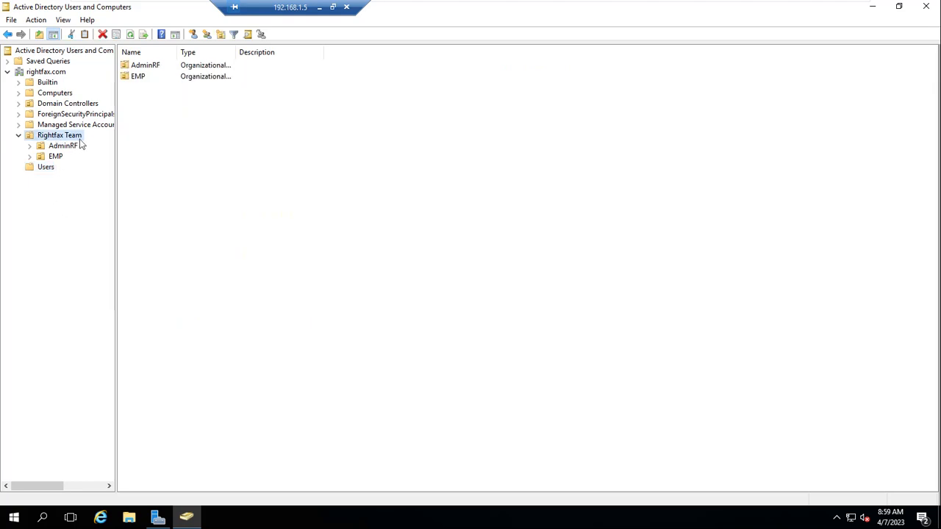
pyautogui.click(31, 146)
pyautogui.click(65, 147)
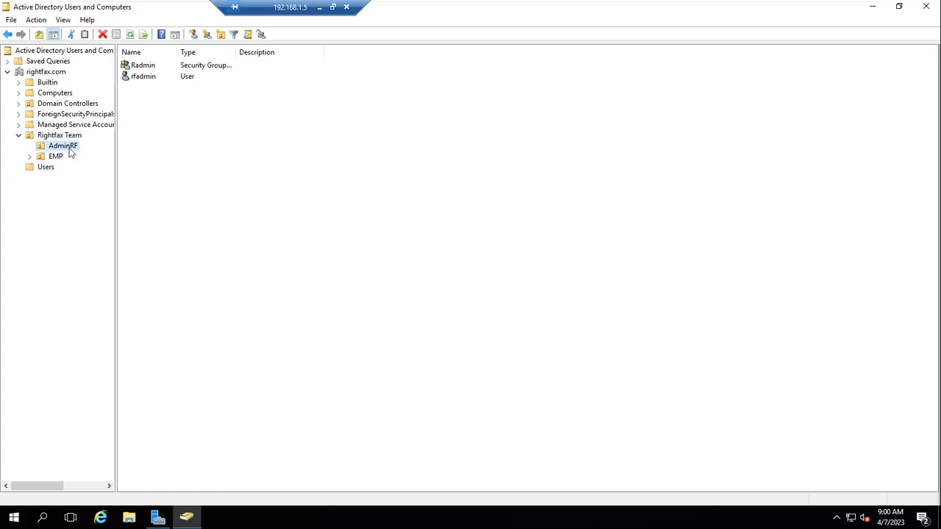
pyautogui.click(145, 67)
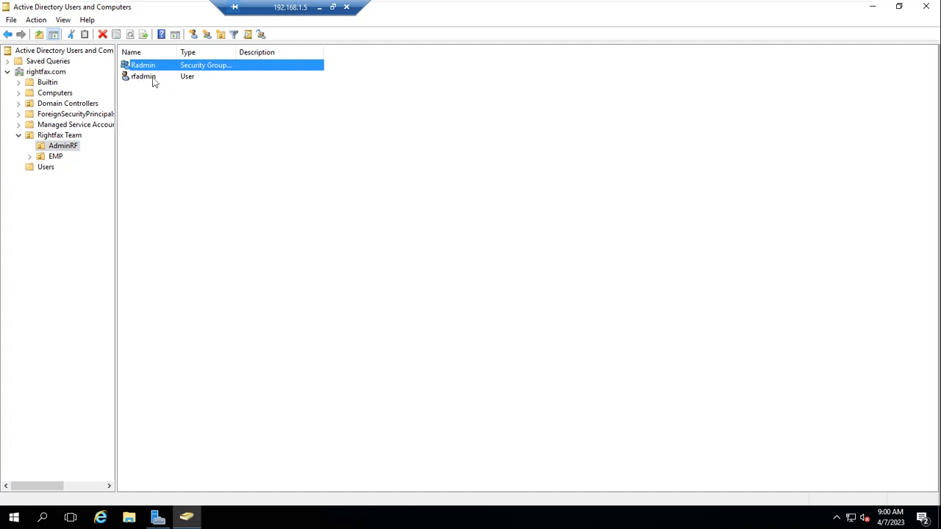
pyautogui.click(152, 79)
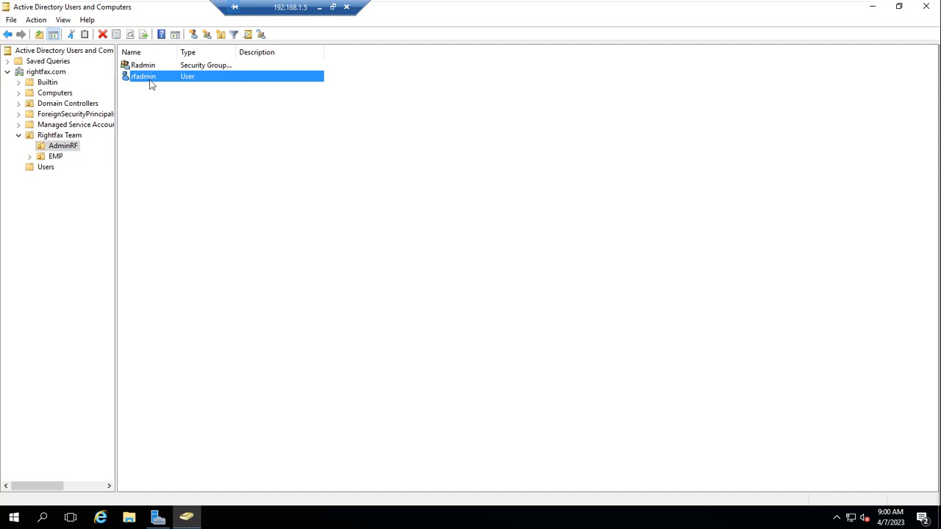
pyautogui.click(42, 158)
pyautogui.click(54, 158)
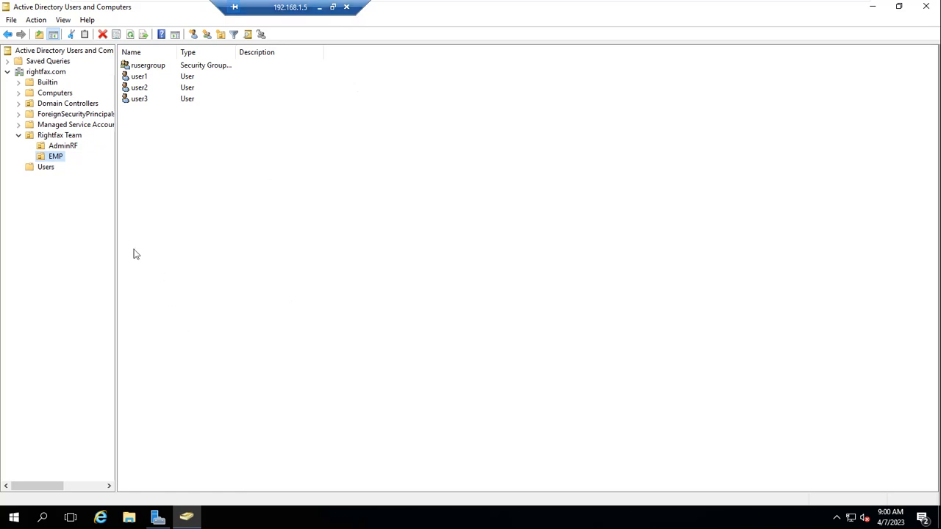
# - Copy user3 into a new account named user4, with first and logon name user4 and a password
pyautogui.rightClick(138, 102)
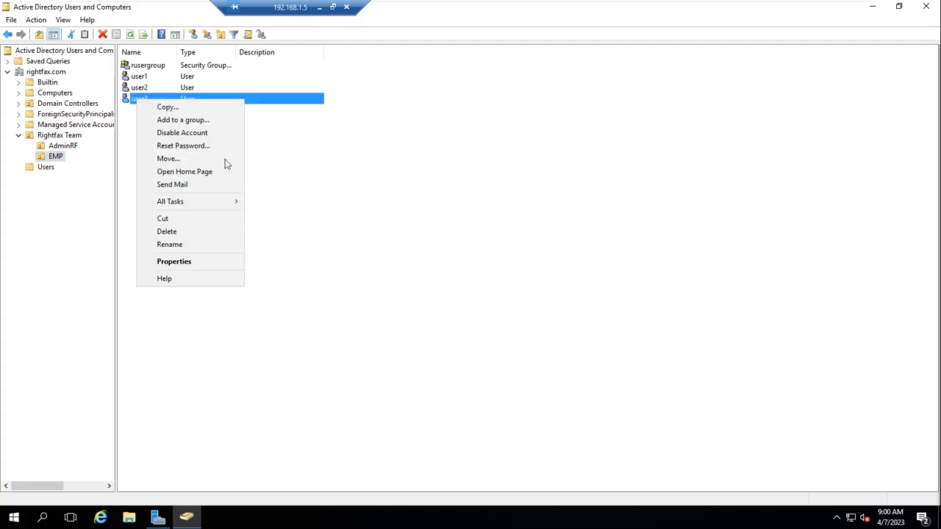
pyautogui.click(171, 108)
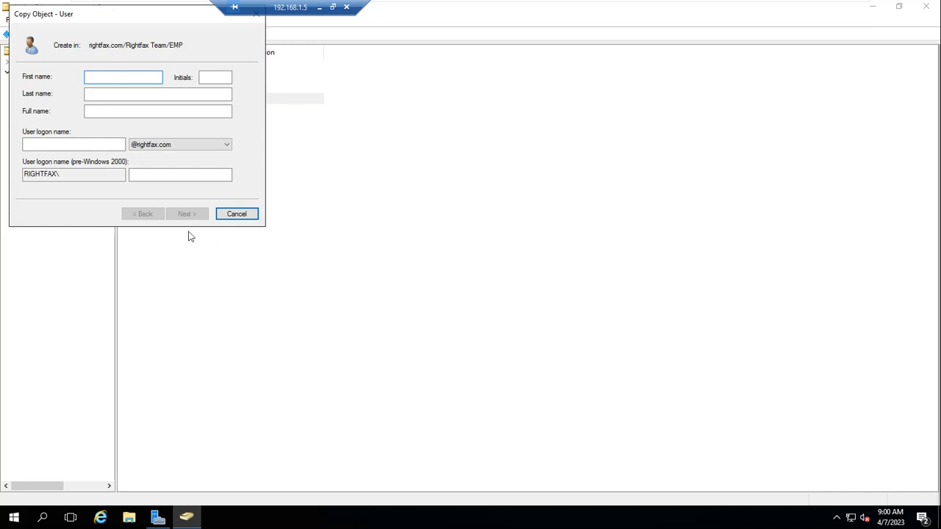
pyautogui.write('user4')
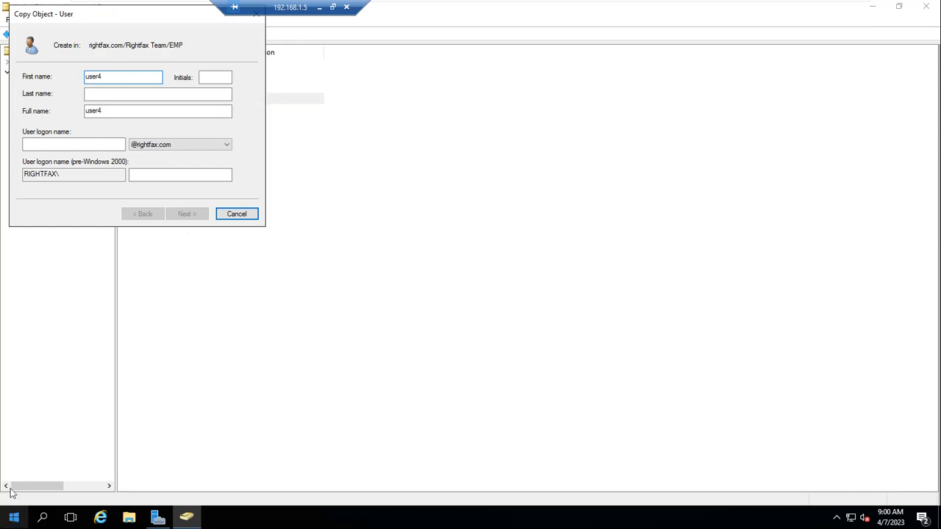
pyautogui.press('Tab')
pyautogui.press('Tab')
pyautogui.press('Tab')
pyautogui.write('user4')
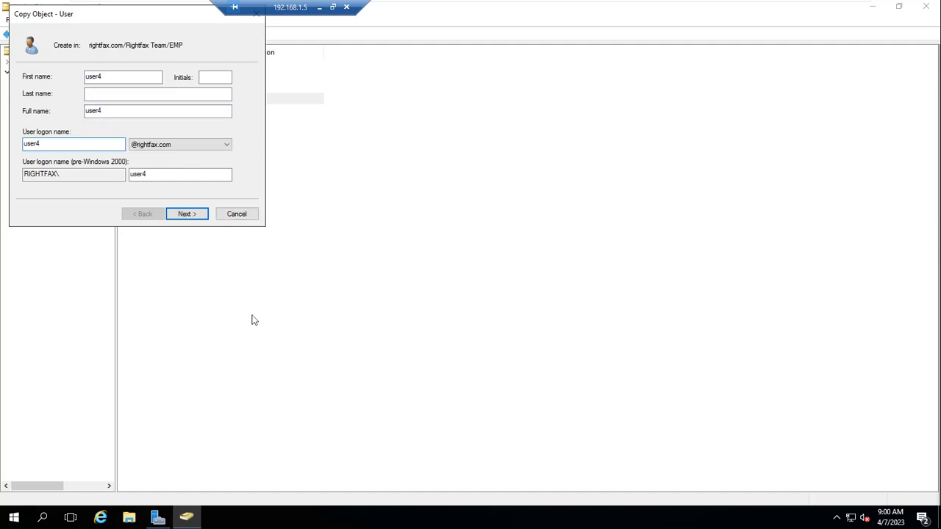
pyautogui.click(194, 214)
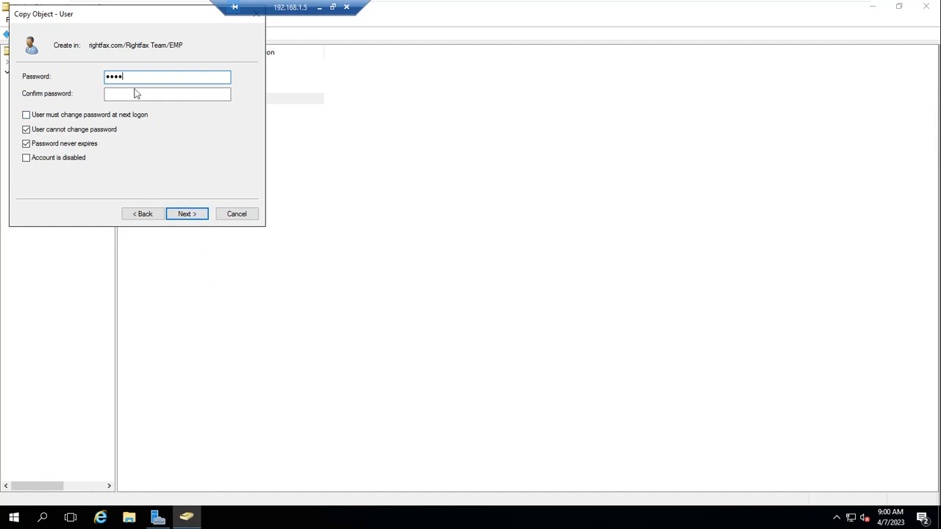
pyautogui.click(136, 93)
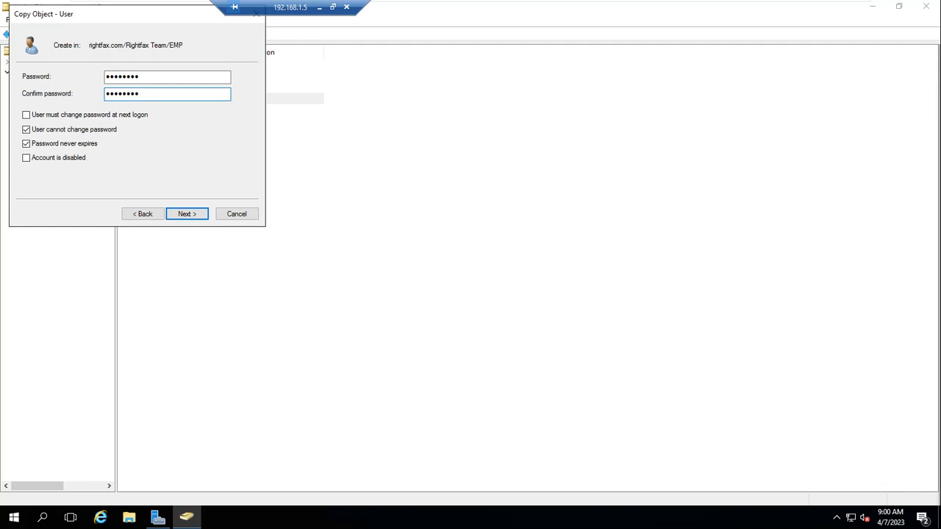
pyautogui.click(185, 221)
pyautogui.click(185, 214)
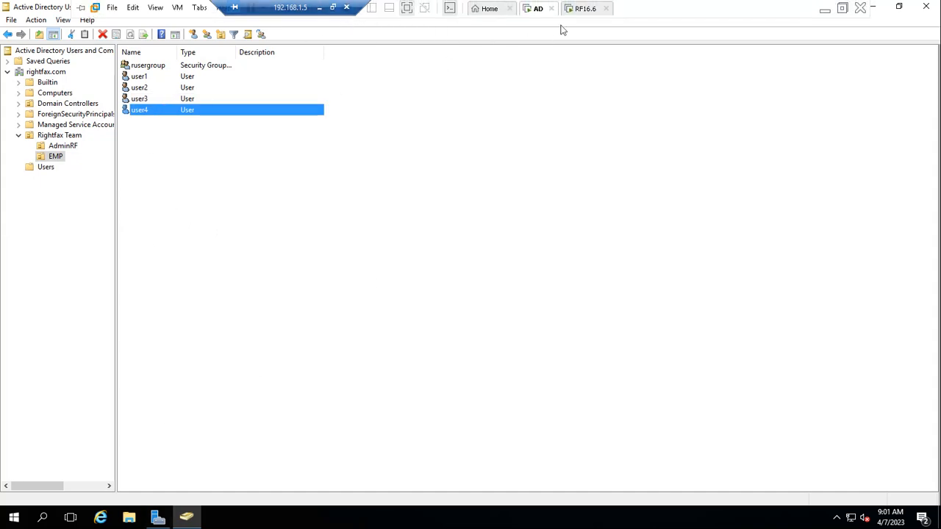
# - On the RF16.6 console, start a new fax user using Integrated Windows NT Security linked to RIGHTFAX\user1
pyautogui.click(587, 10)
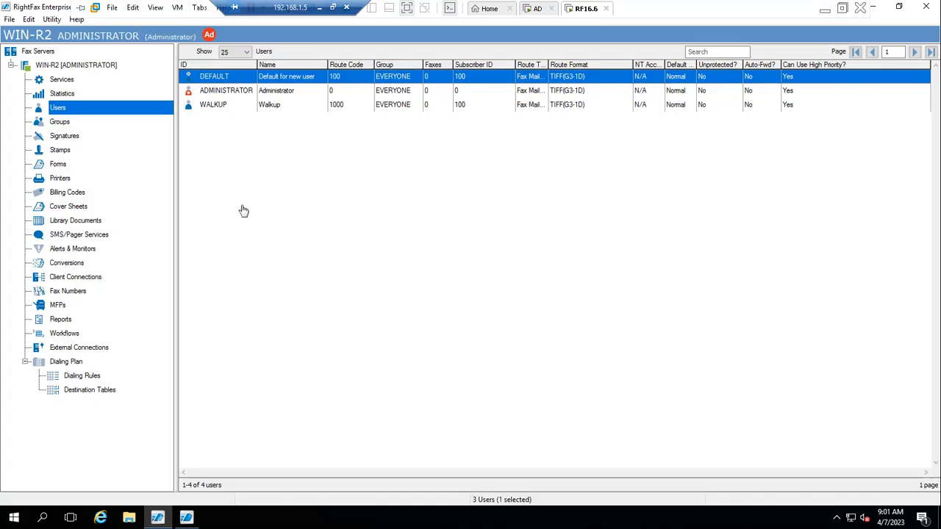
pyautogui.rightClick(57, 109)
pyautogui.click(85, 118)
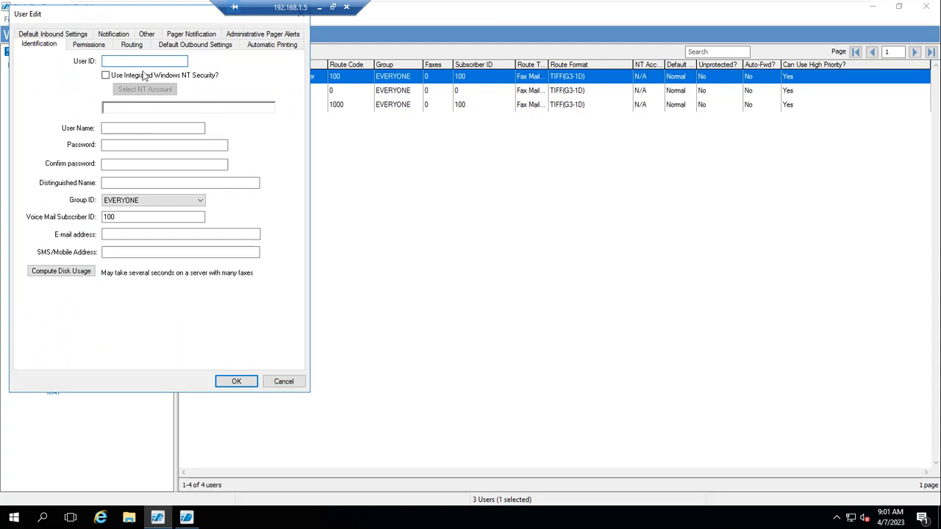
pyautogui.click(105, 77)
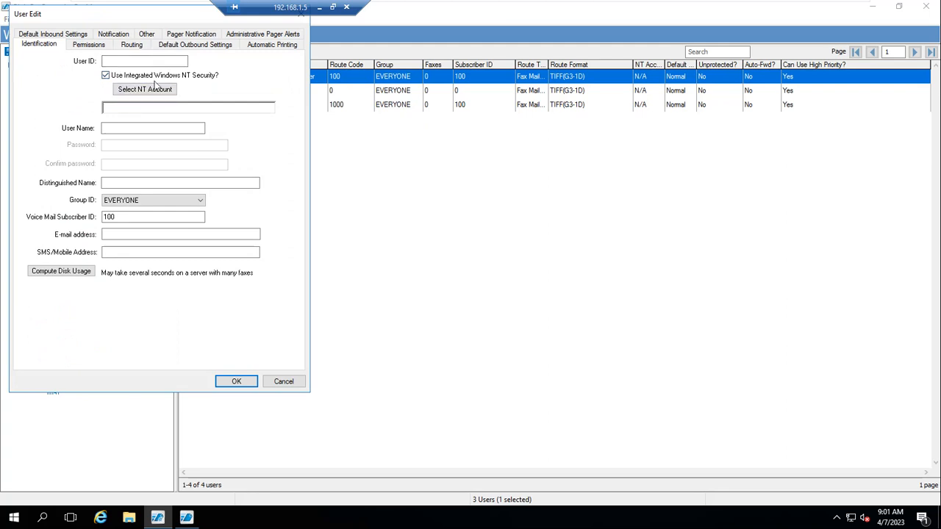
pyautogui.click(149, 90)
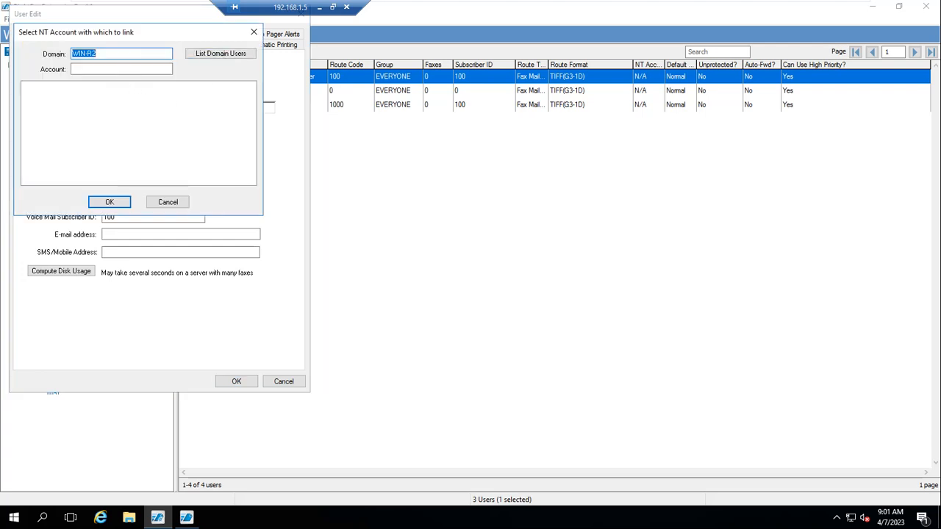
pyautogui.click(138, 70)
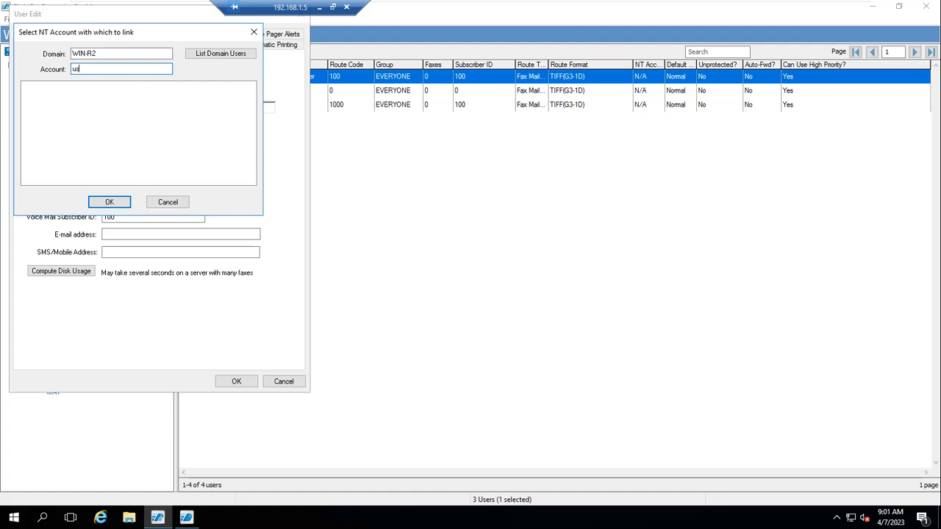
pyautogui.click(125, 203)
pyautogui.click(115, 203)
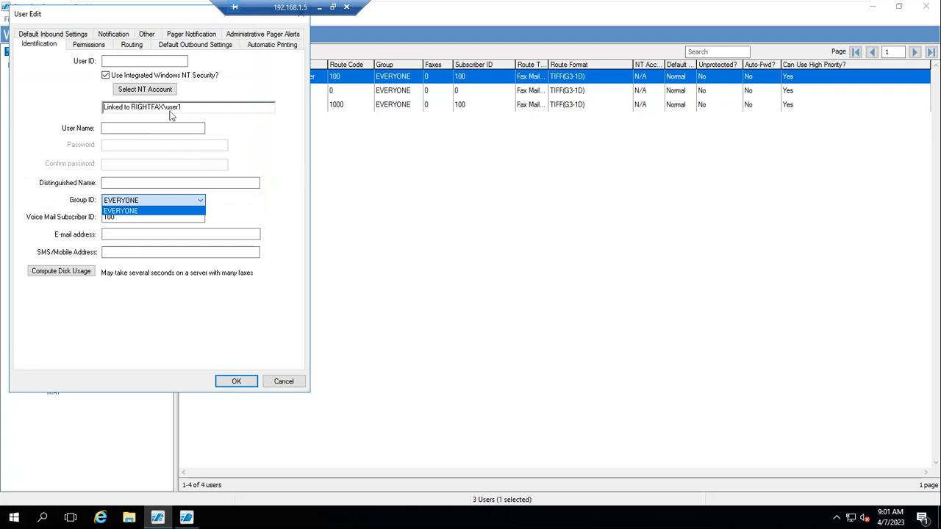
# - Enter User ID AZRF123 with its user name, distinguished name and e-mail address, then submit the form
pyautogui.click(156, 21)
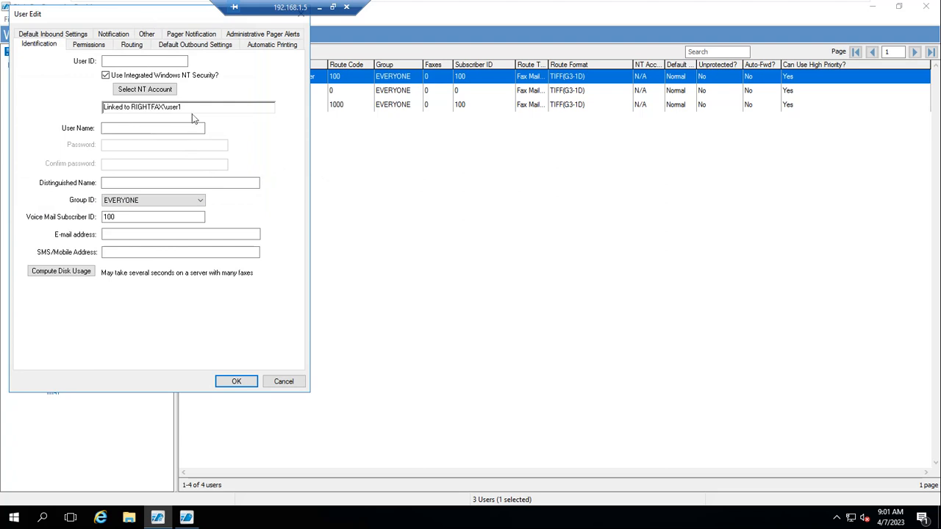
pyautogui.click(145, 61)
pyautogui.write('AZRF123')
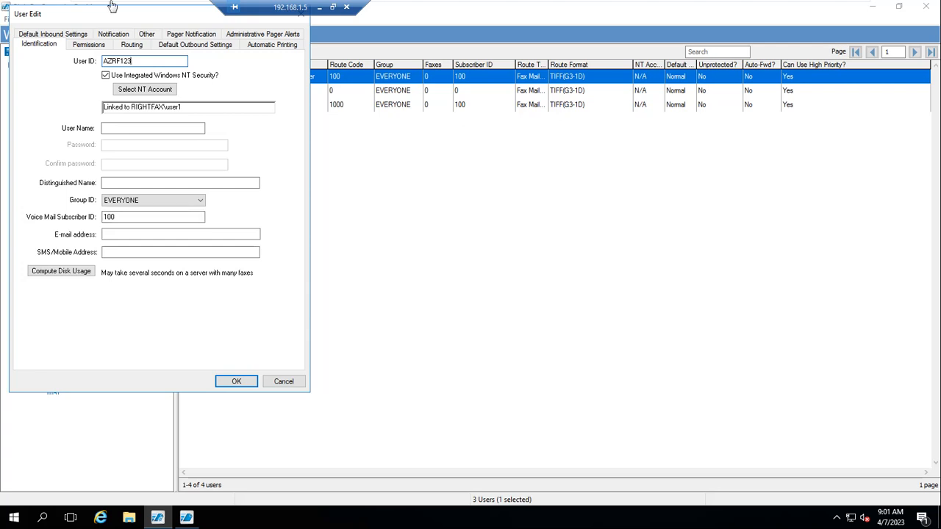
pyautogui.click(142, 129)
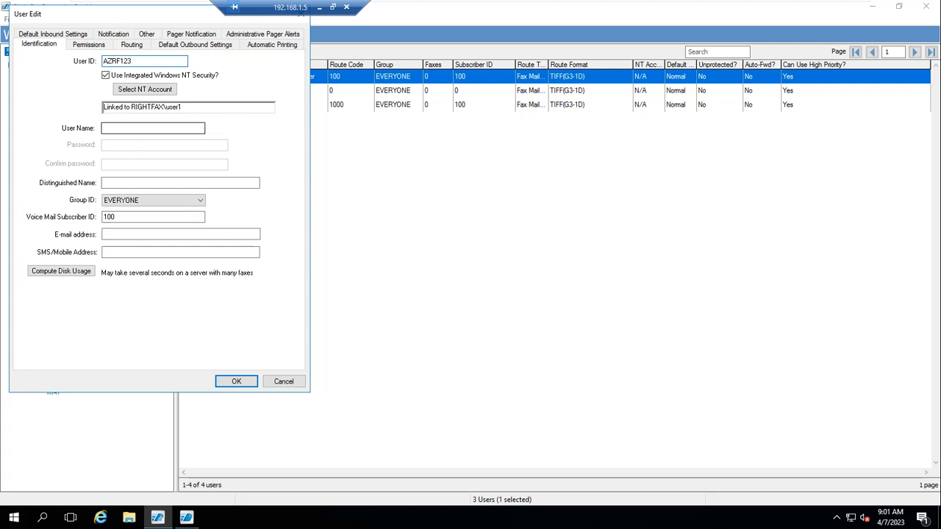
pyautogui.click(127, 130)
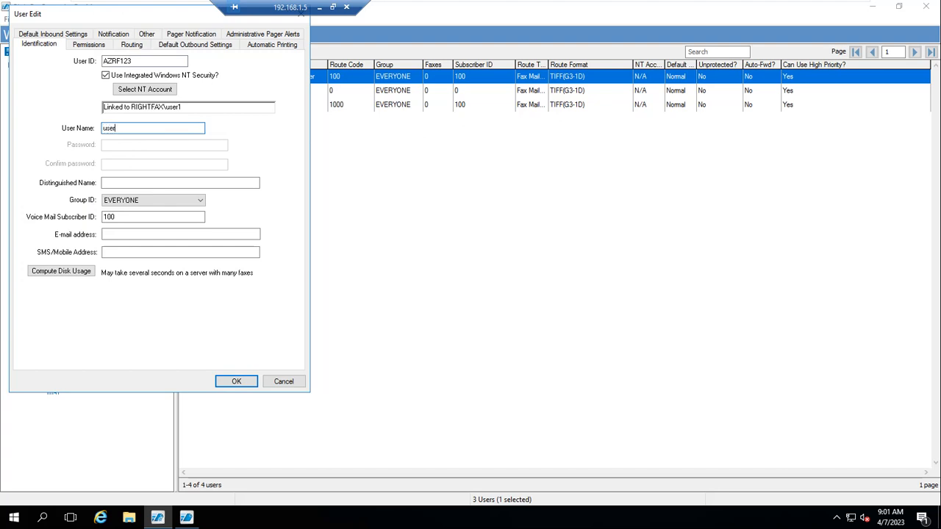
pyautogui.click(114, 184)
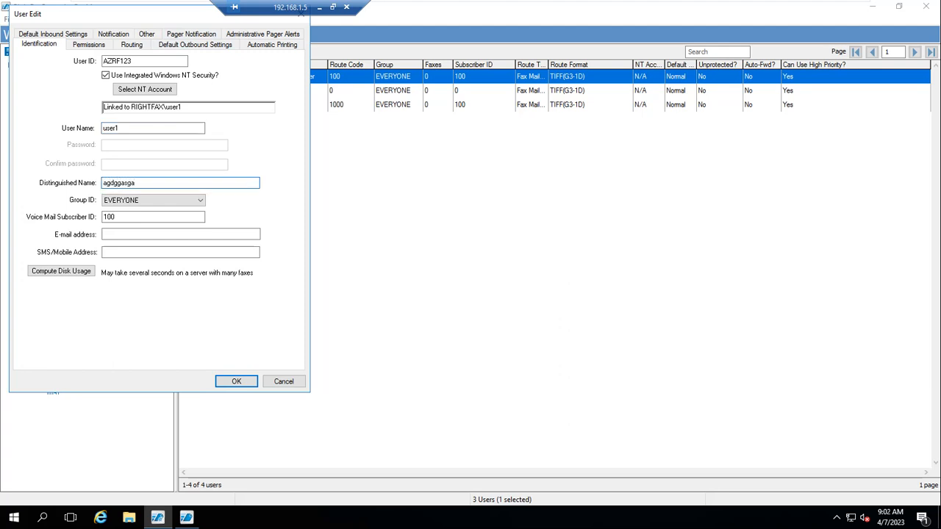
pyautogui.press('BackSpace')
pyautogui.press('BackSpace')
pyautogui.press('BackSpace')
pyautogui.press('BackSpace')
pyautogui.press('BackSpace')
pyautogui.press('BackSpace')
pyautogui.press('BackSpace')
pyautogui.press('BackSpace')
pyautogui.click(156, 235)
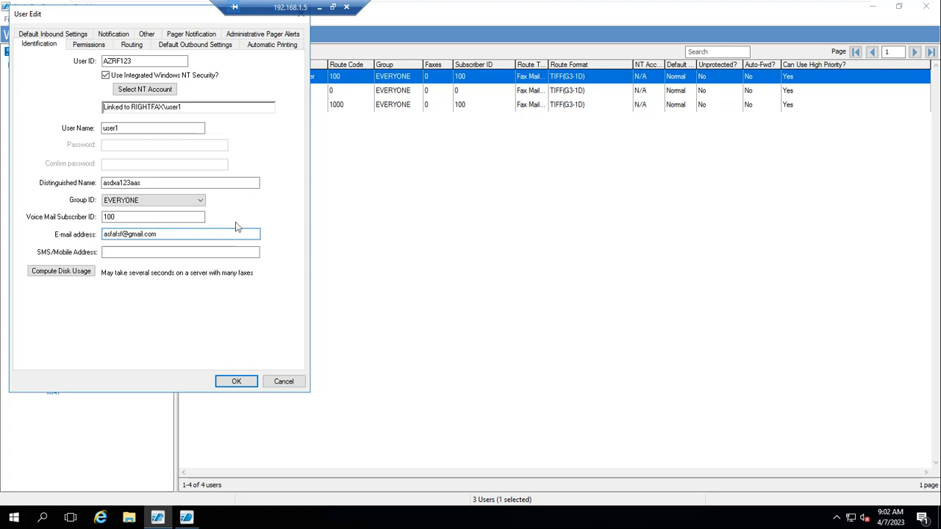
pyautogui.click(236, 381)
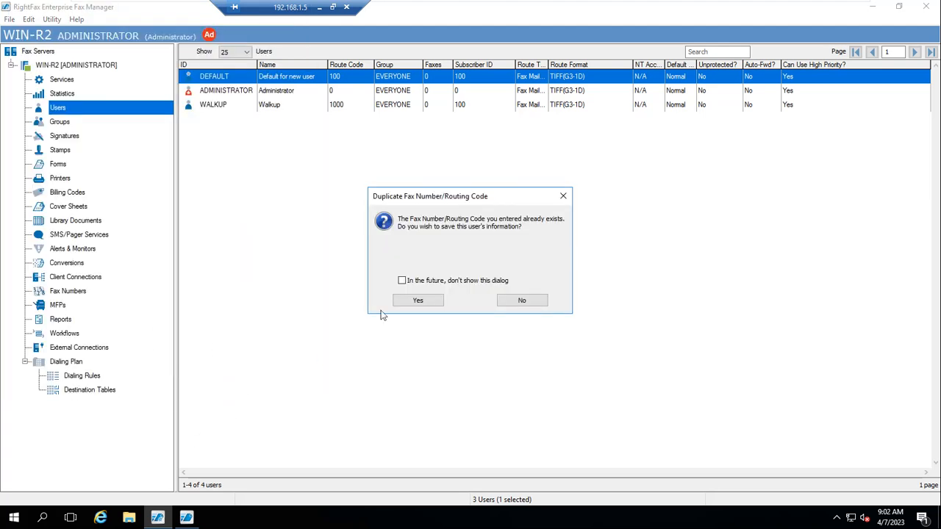
# - Suppress the duplicate routing-code warning and save AZRF123 with routing code 100
pyautogui.click(422, 282)
pyautogui.click(521, 299)
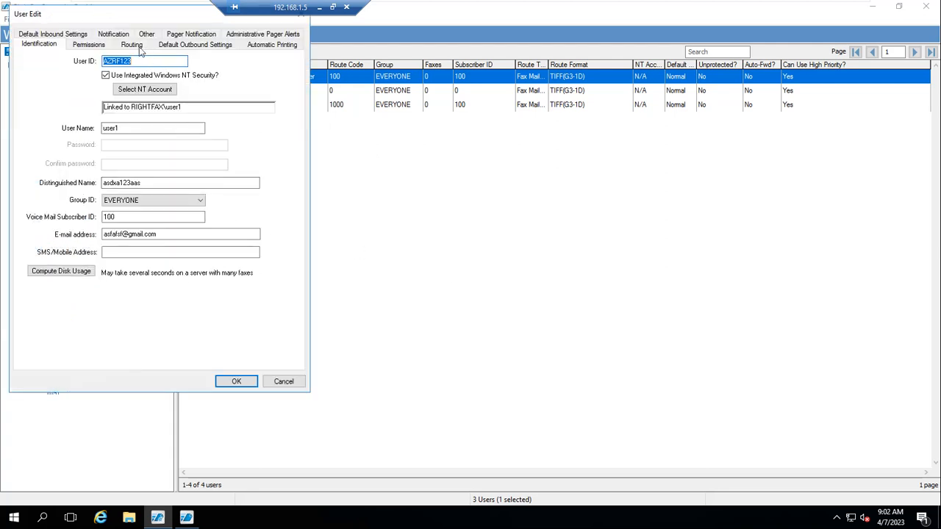
pyautogui.click(133, 46)
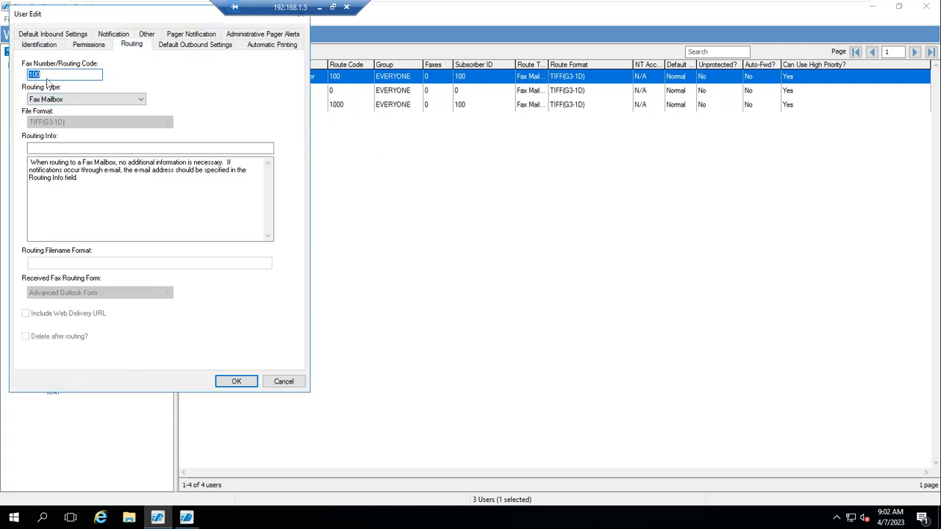
pyautogui.click(237, 381)
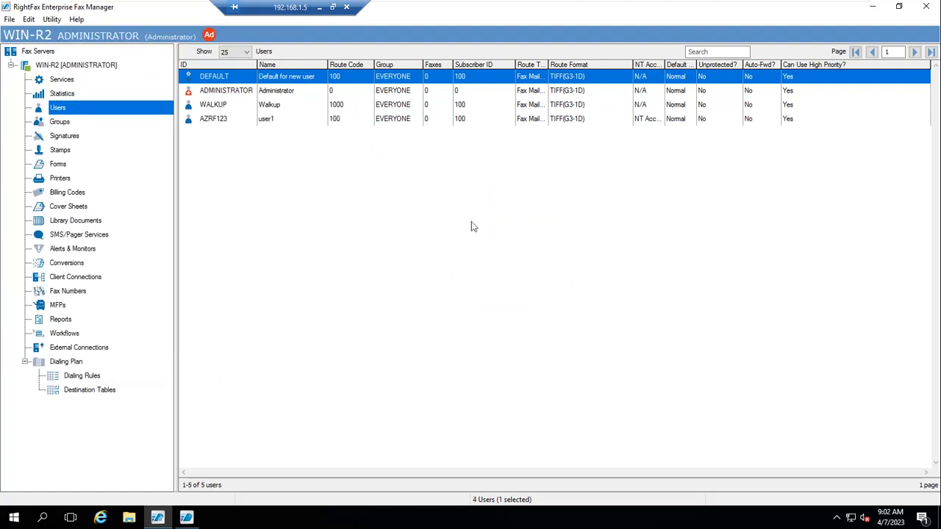
# - Select the AZRF123 user and bring up the Utility menu
pyautogui.click(214, 124)
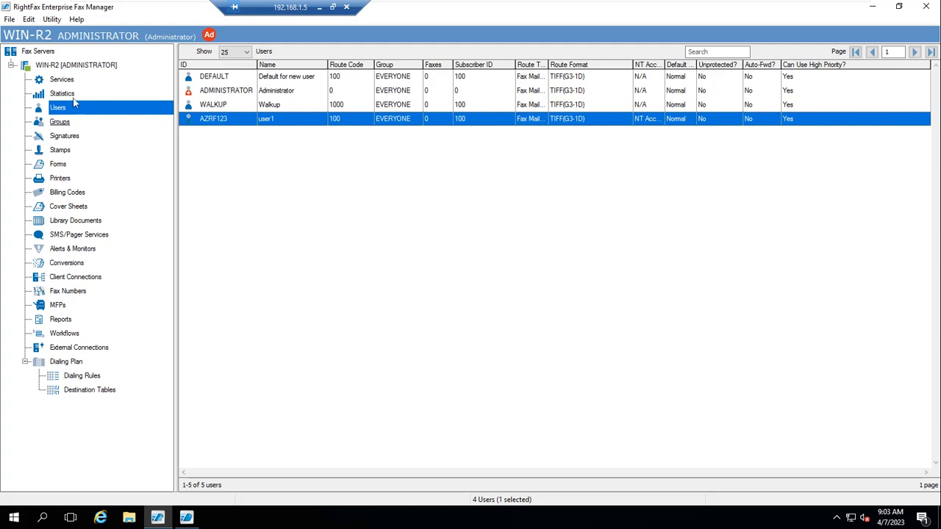
pyautogui.click(59, 21)
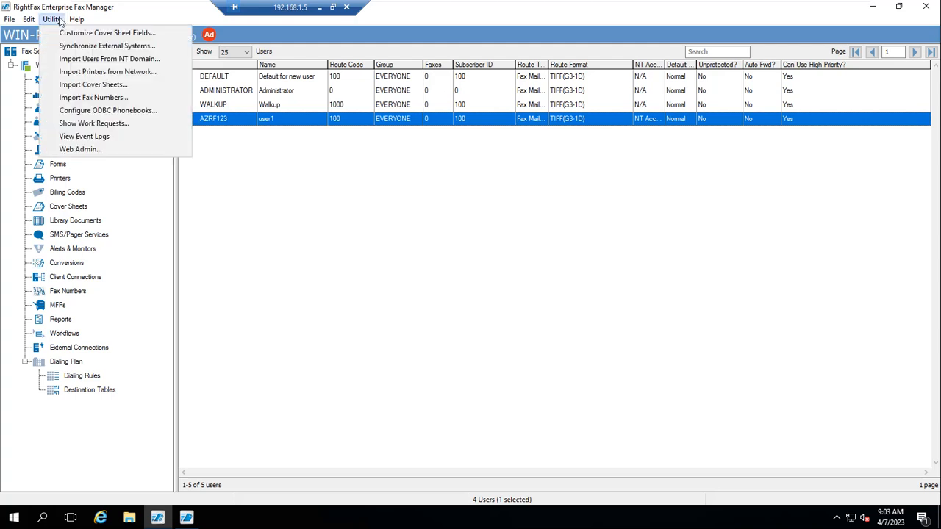
# - Schedule Synchronize External Systems ASAP, dismiss the Error 50 message, and view the server's services
pyautogui.click(84, 47)
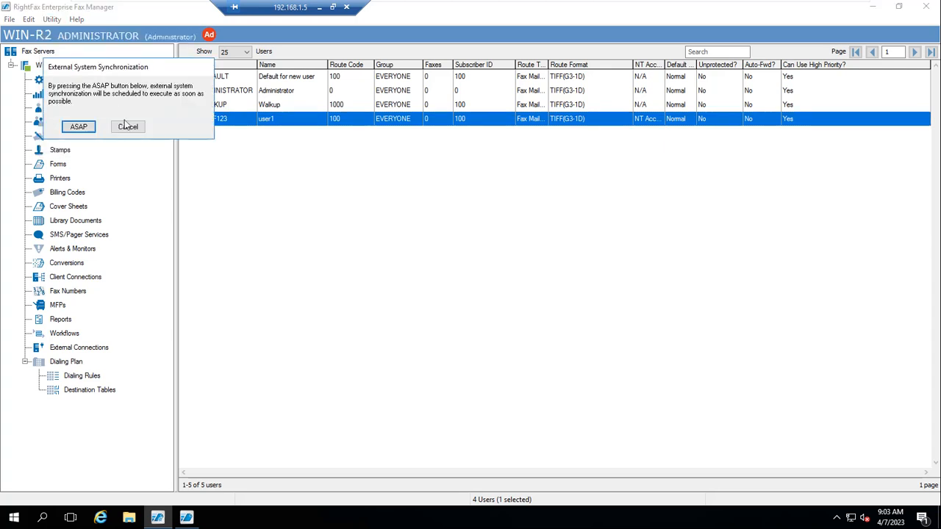
pyautogui.click(80, 127)
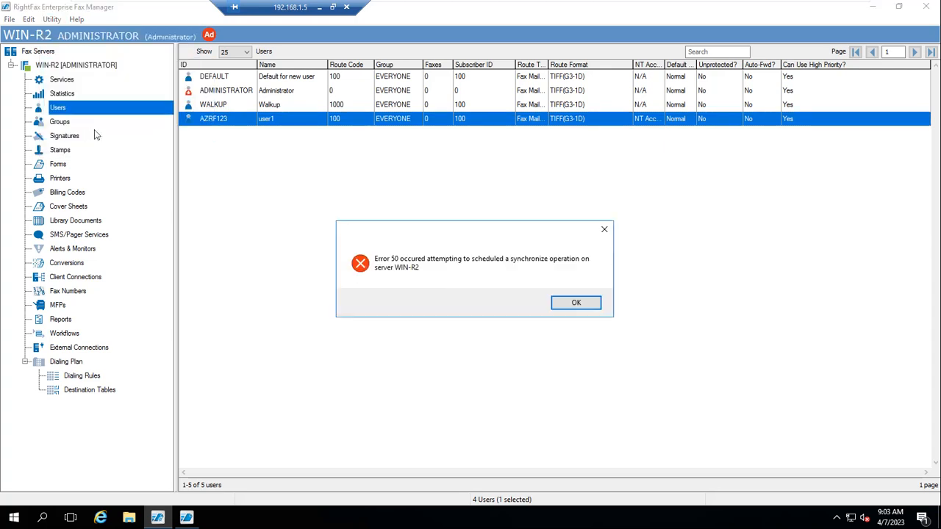
pyautogui.click(587, 304)
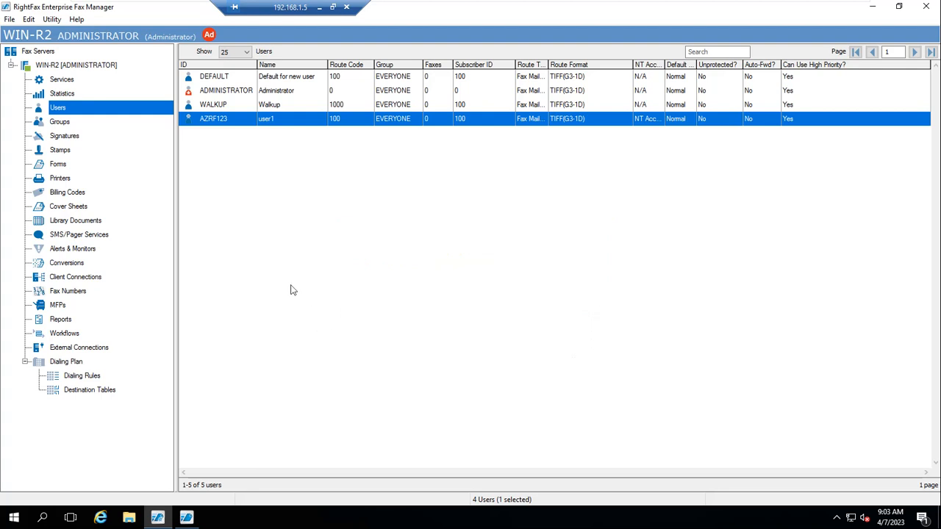
pyautogui.click(66, 79)
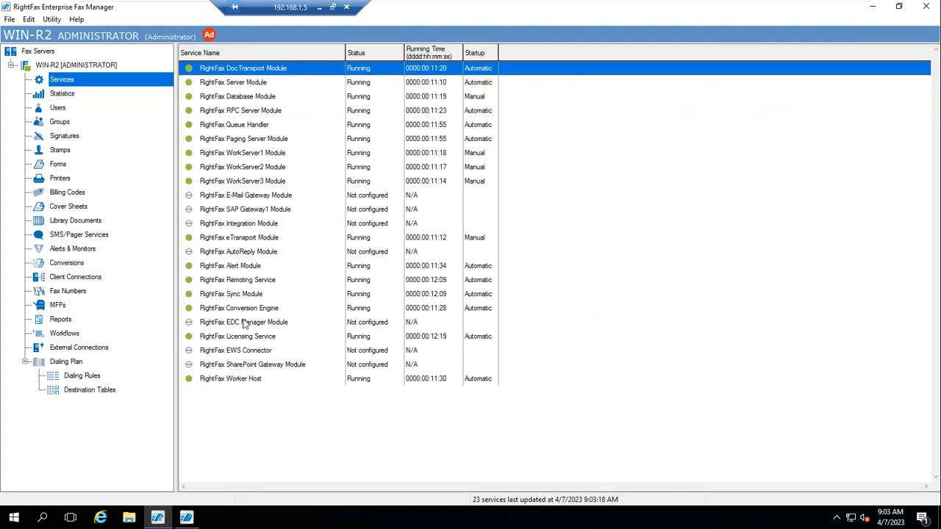
pyautogui.click(234, 295)
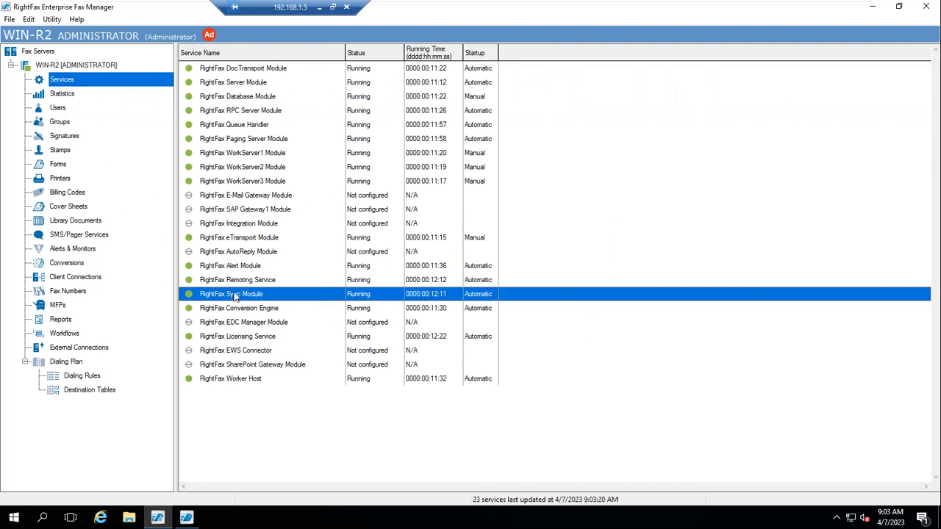
pyautogui.doubleClick(257, 300)
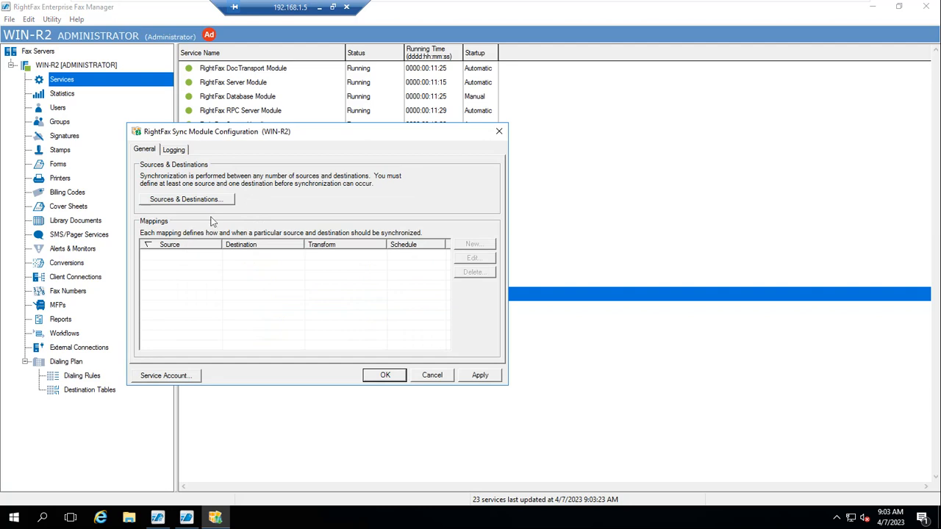
pyautogui.click(180, 150)
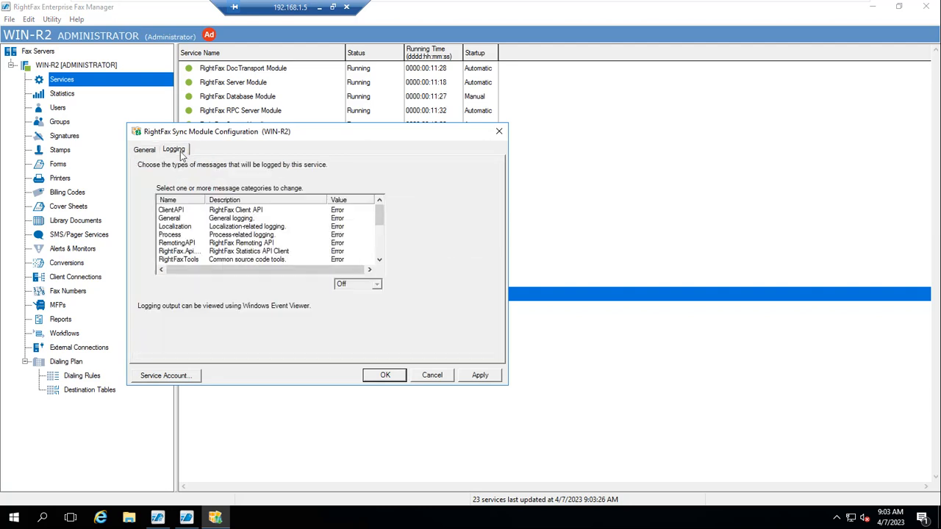
pyautogui.click(146, 150)
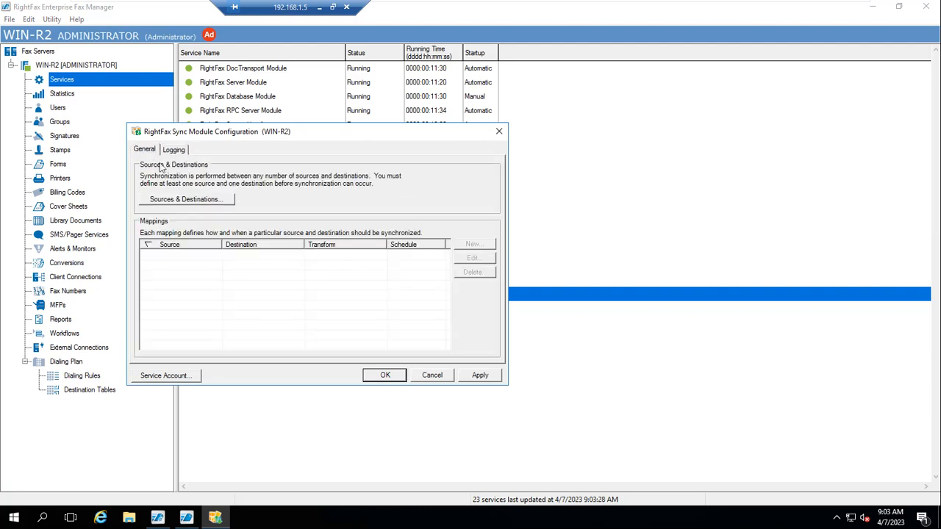
pyautogui.click(432, 376)
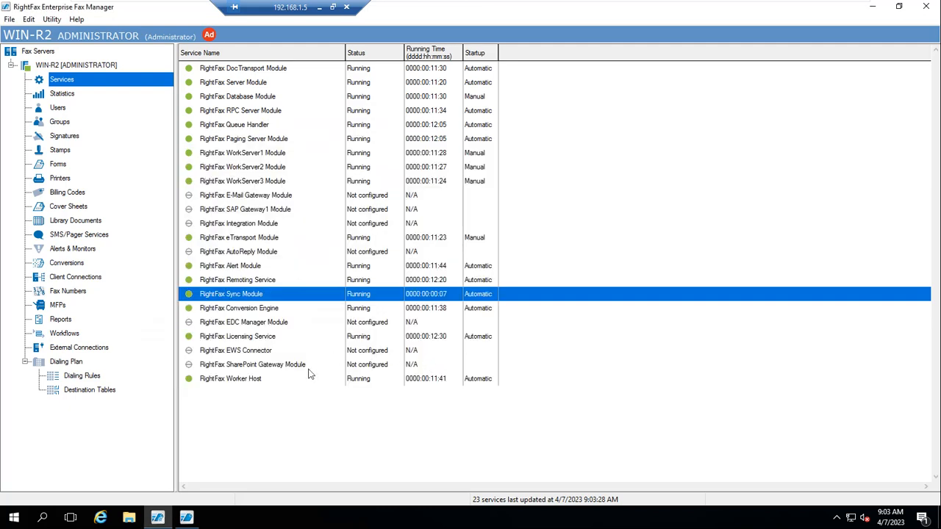
pyautogui.click(58, 108)
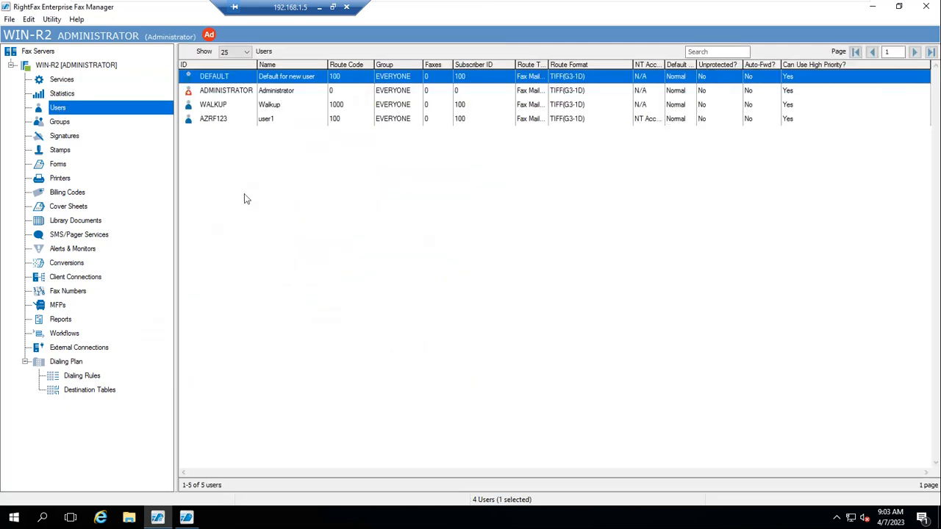
# - Create fax user USER2 with Integrated Windows NT Security and user name user2
pyautogui.rightClick(58, 108)
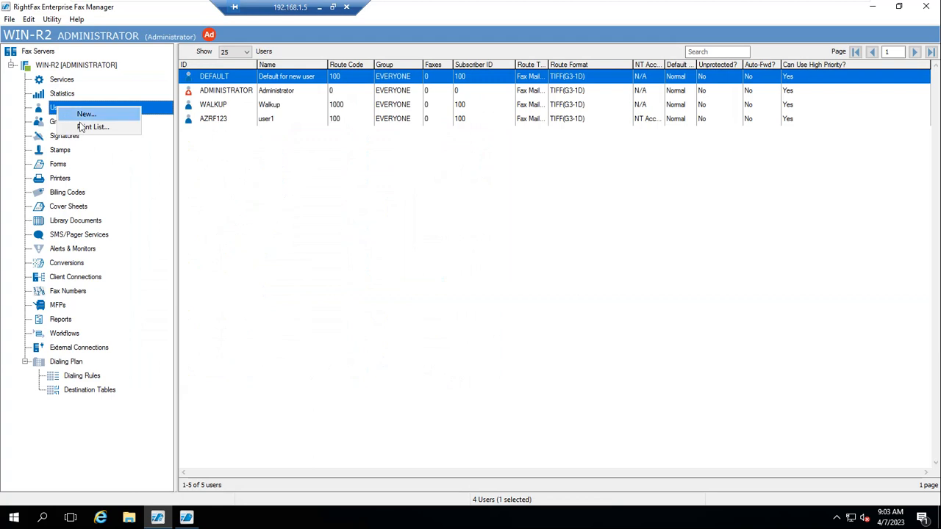
pyautogui.click(82, 114)
pyautogui.write('USER2')
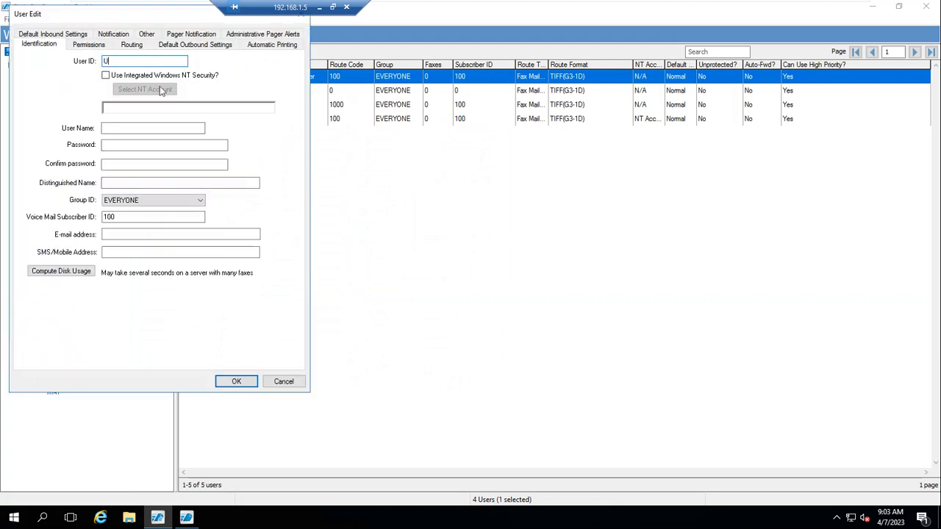
pyautogui.click(106, 75)
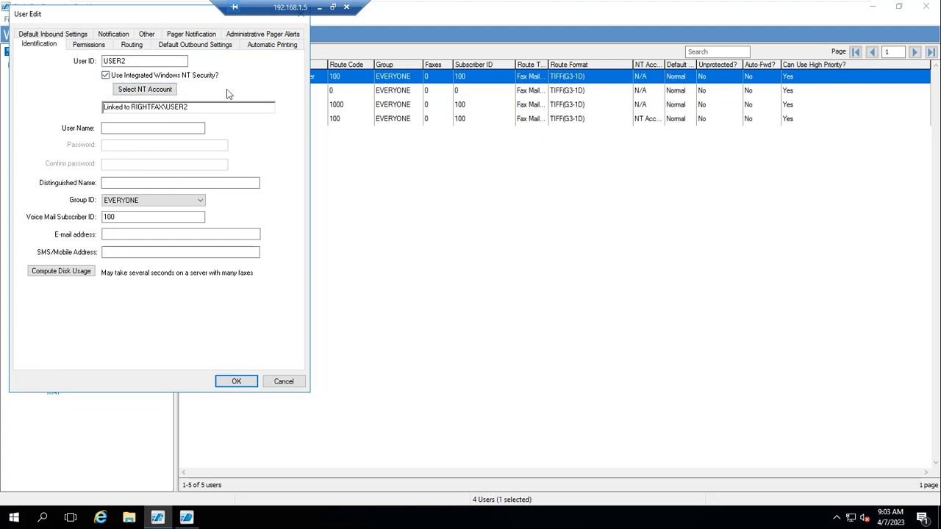
pyautogui.click(178, 129)
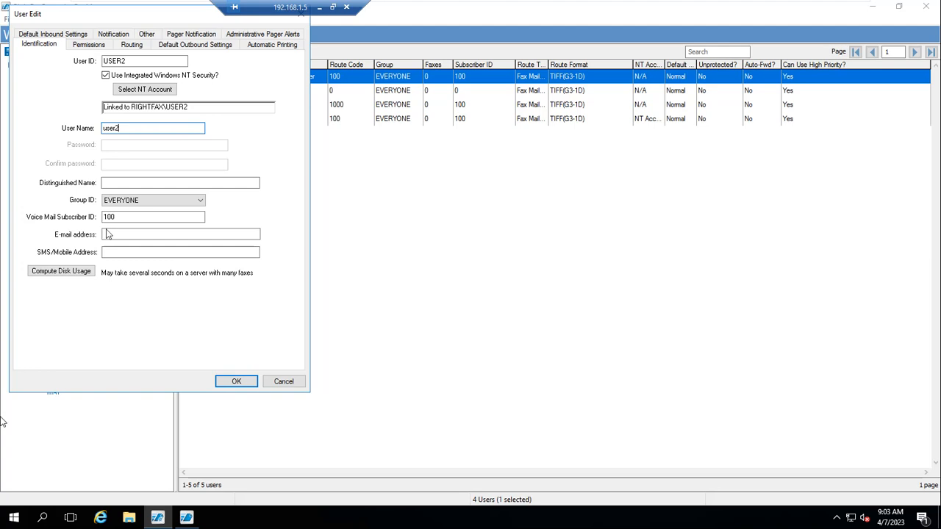
pyautogui.click(236, 383)
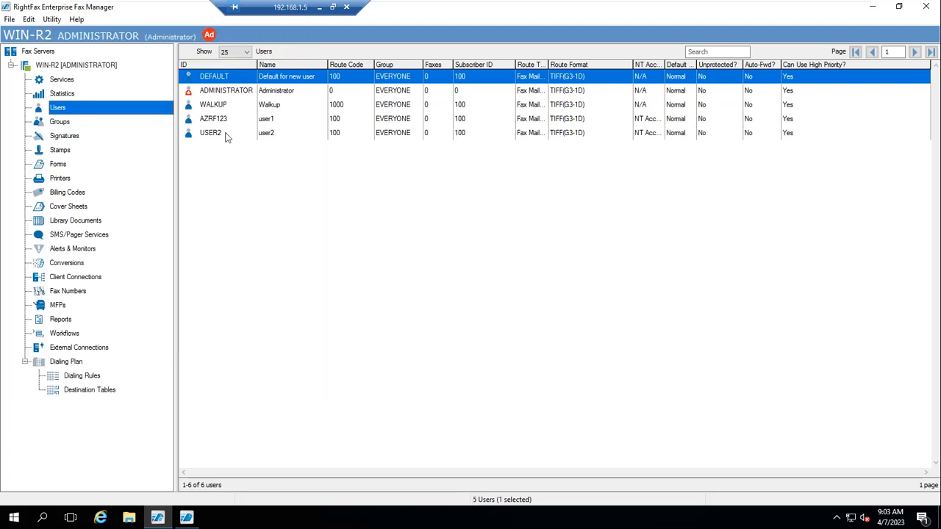
# - Alternate the selection between the USER2 and AZRF123 rows in the Users list
pyautogui.click(219, 134)
pyautogui.click(218, 121)
pyautogui.click(216, 133)
pyautogui.click(214, 123)
pyautogui.click(215, 135)
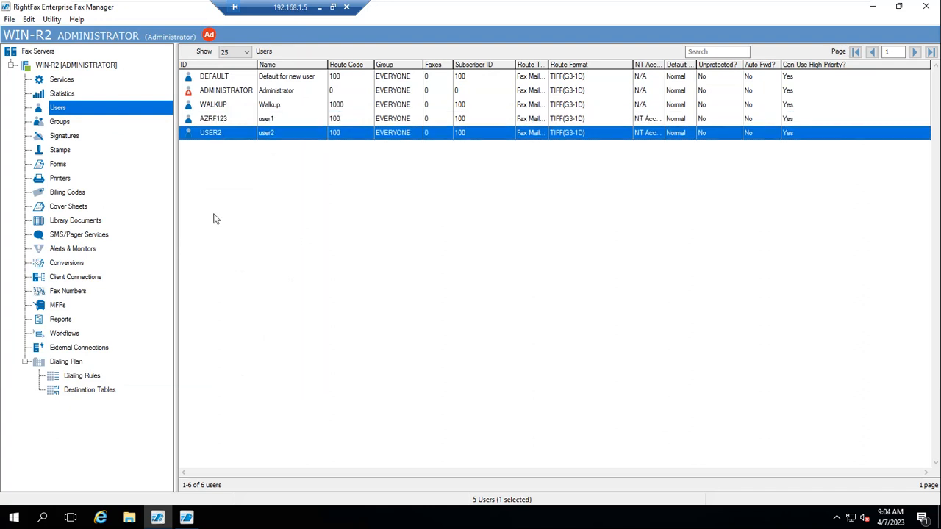
# - Create user USER3 linked to the RIGHTFAX\USER3 account with user name USER3, and save it
pyautogui.rightClick(57, 111)
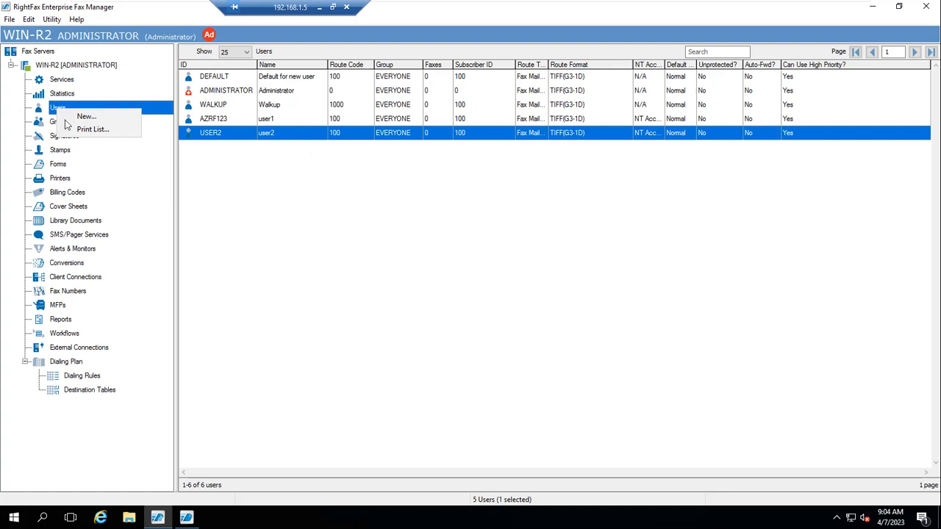
pyautogui.click(79, 115)
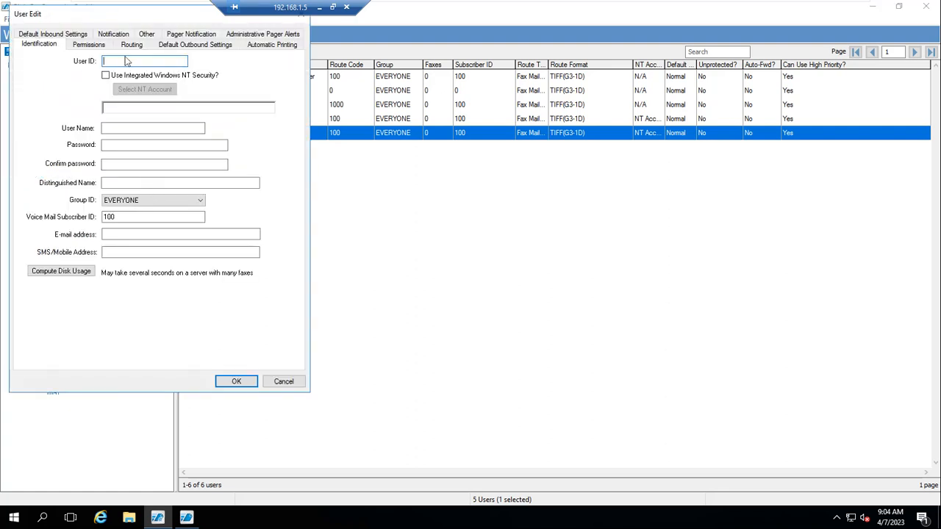
pyautogui.write('USER3')
pyautogui.click(106, 76)
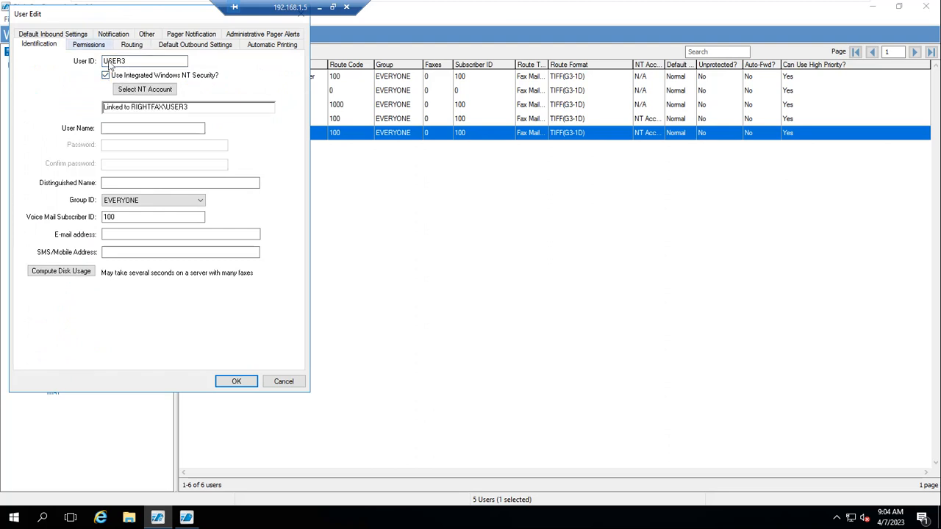
pyautogui.doubleClick(114, 61)
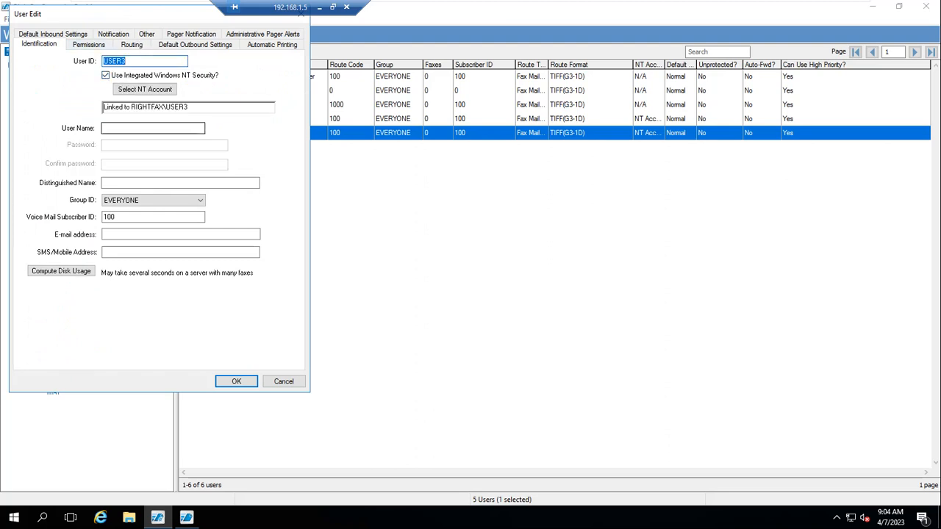
pyautogui.press('Tab')
pyautogui.press('Tab')
pyautogui.press('Tab')
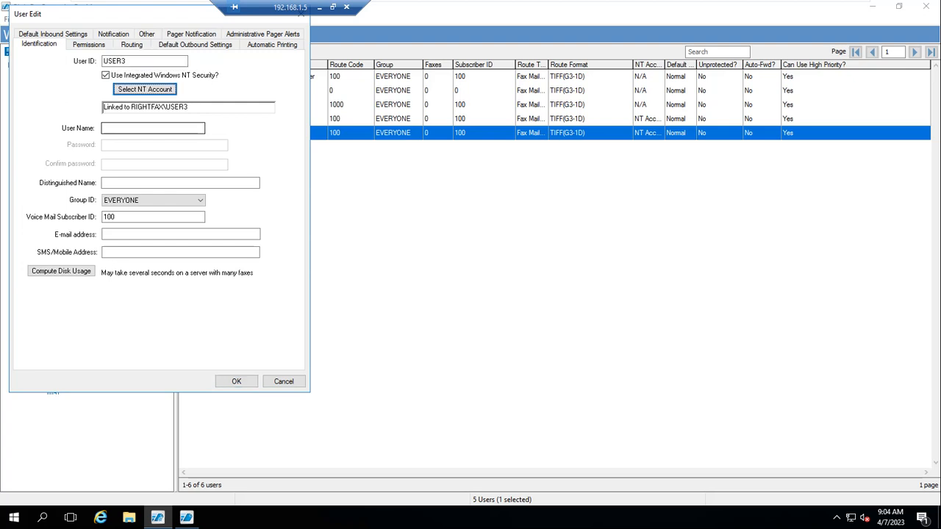
pyautogui.click(179, 132)
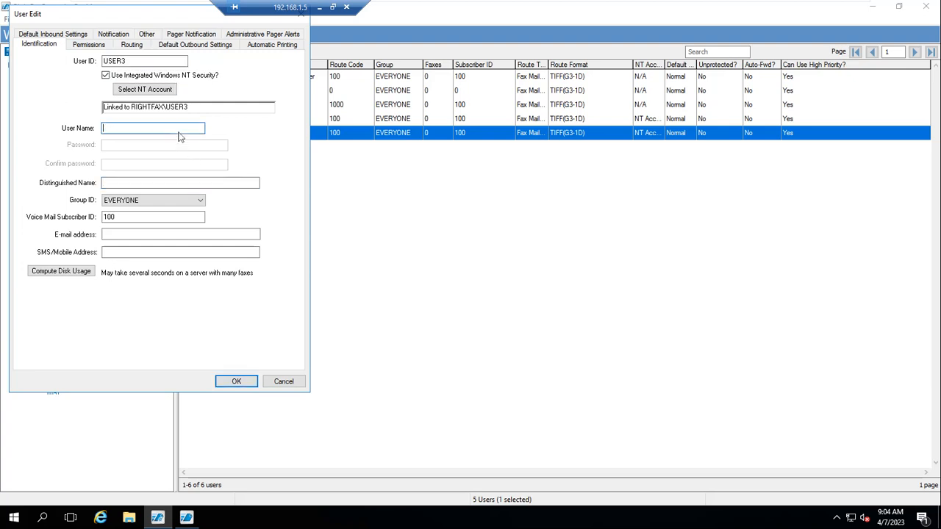
pyautogui.write('USER3')
pyautogui.click(239, 383)
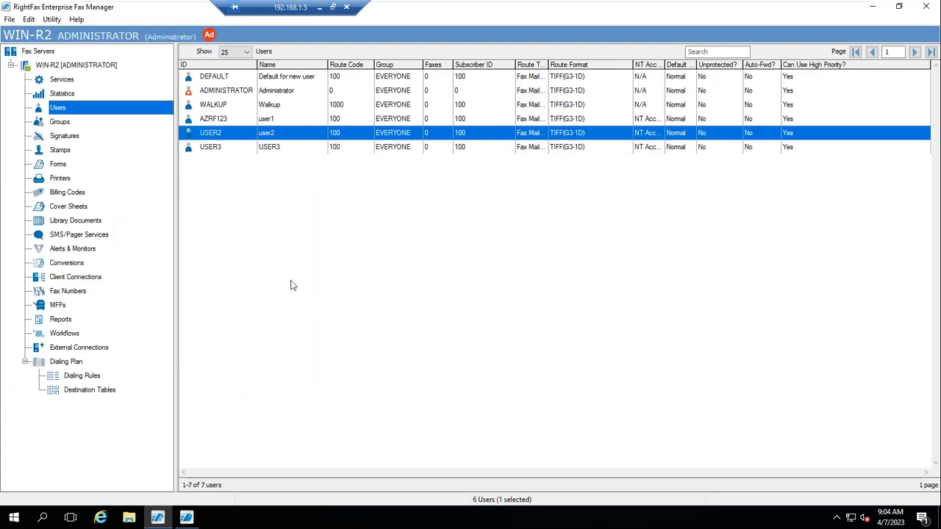
pyautogui.doubleClick(212, 122)
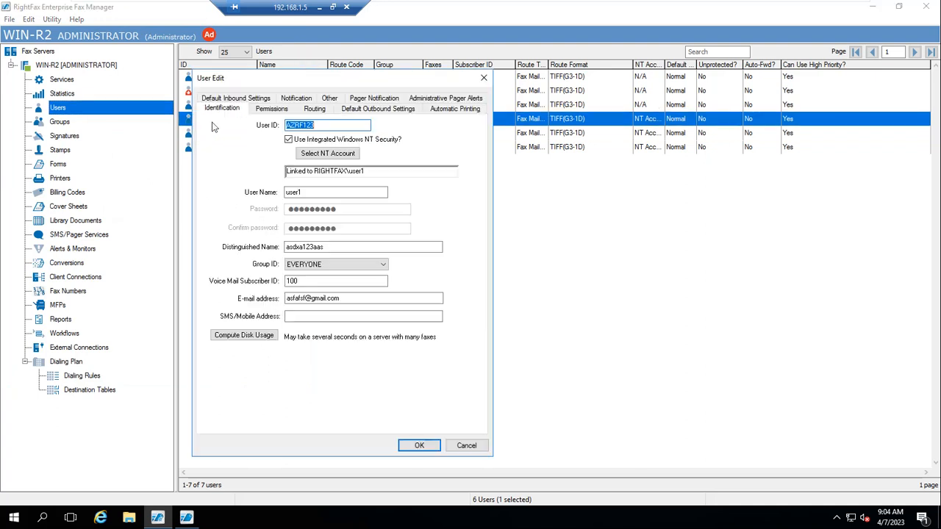
pyautogui.moveTo(306, 82); pyautogui.dragTo(344, 79)
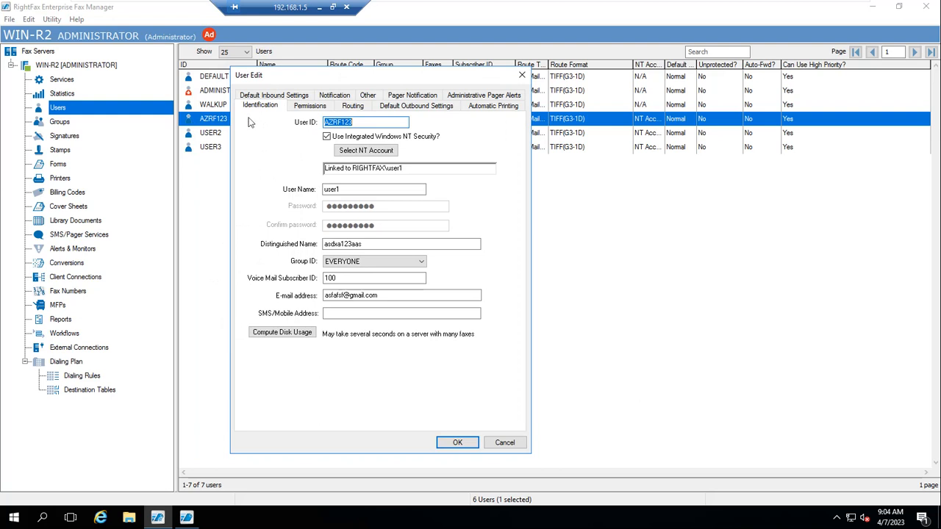
pyautogui.click(324, 105)
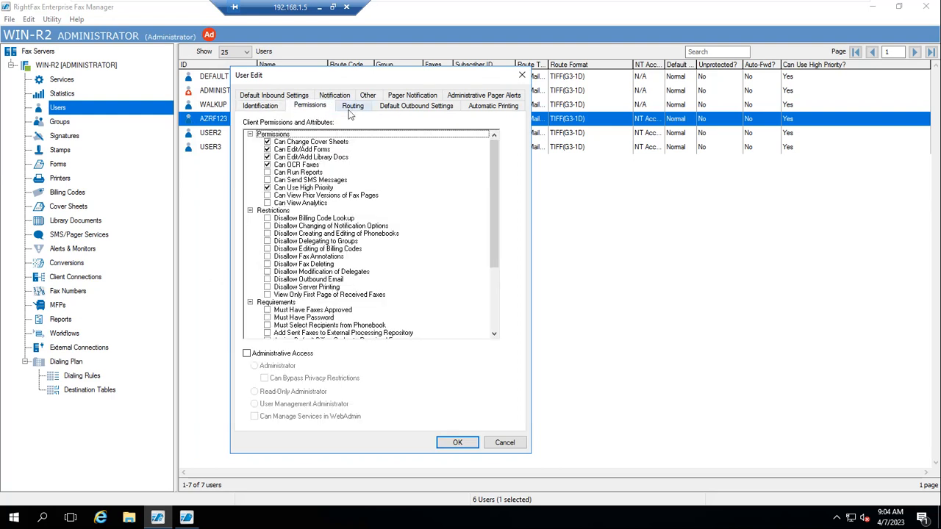
pyautogui.click(351, 110)
pyautogui.click(401, 108)
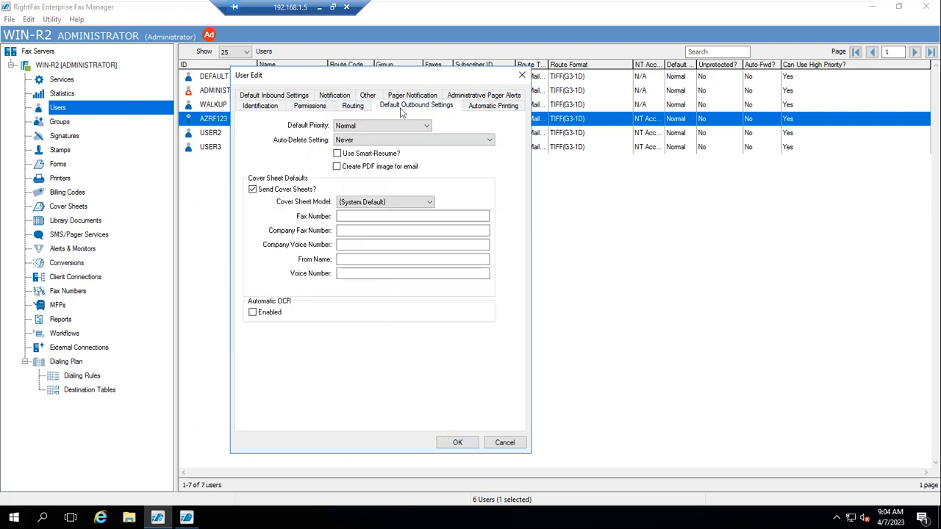
pyautogui.click(501, 109)
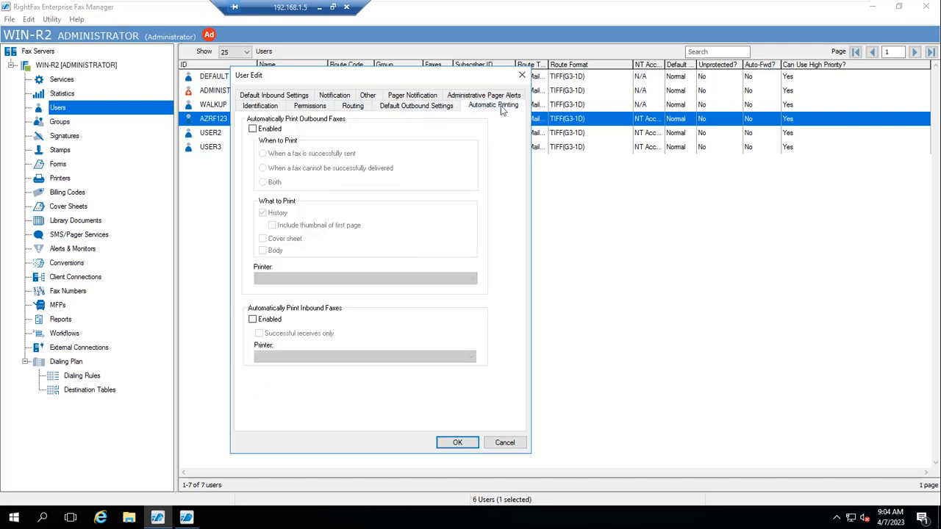
pyautogui.click(270, 96)
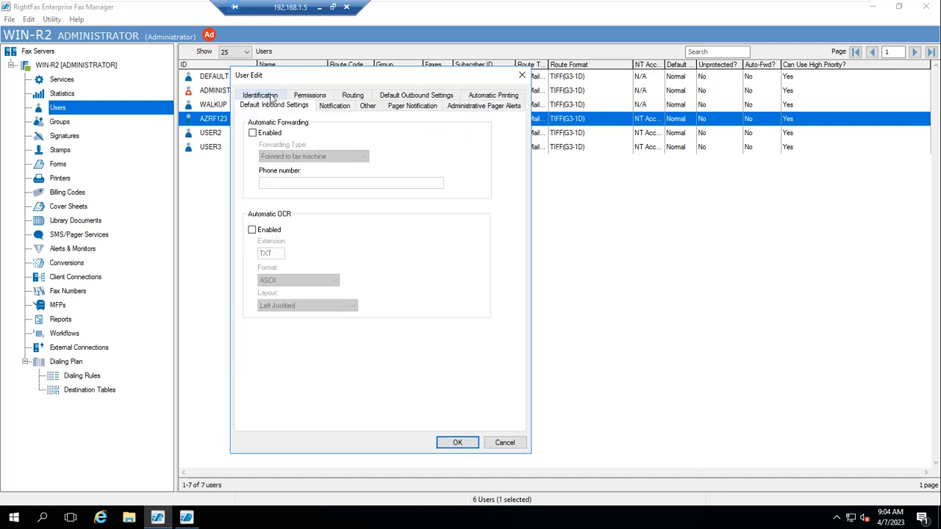
pyautogui.click(333, 106)
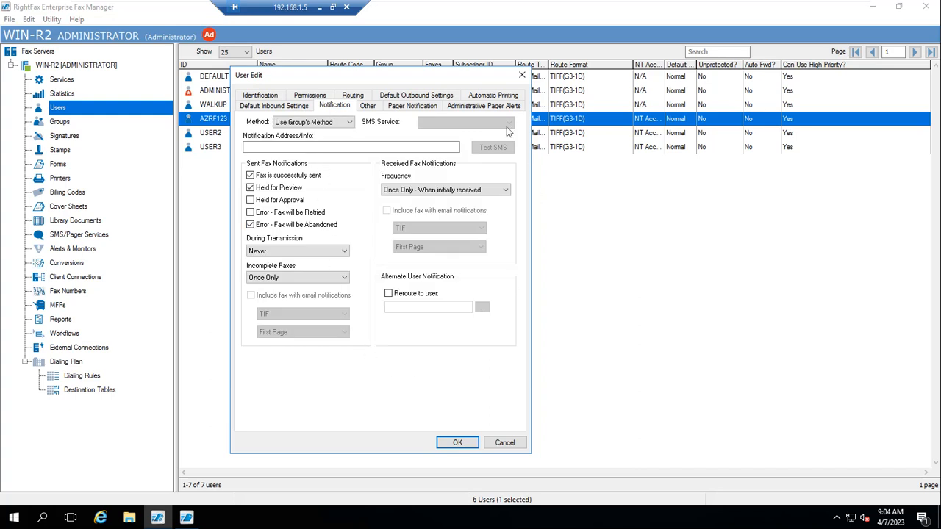
pyautogui.moveTo(403, 77); pyautogui.dragTo(436, 119)
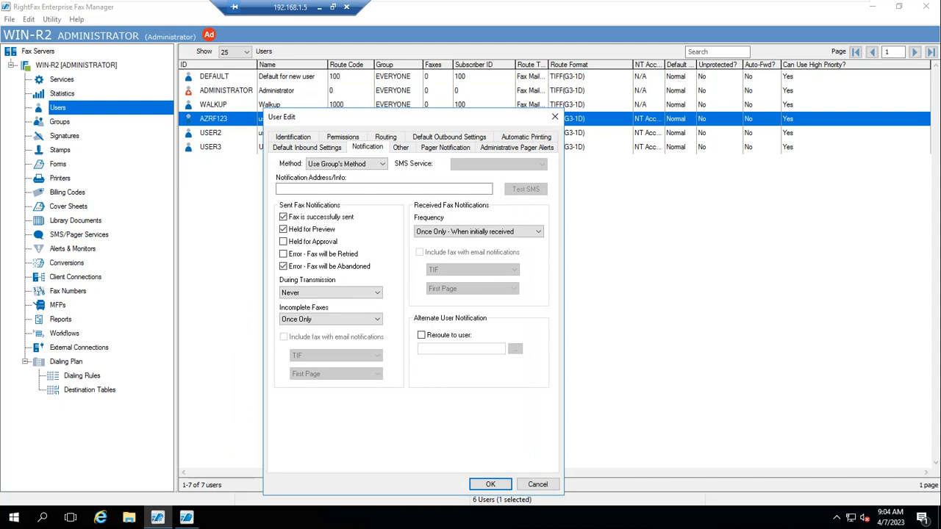
pyautogui.click(539, 484)
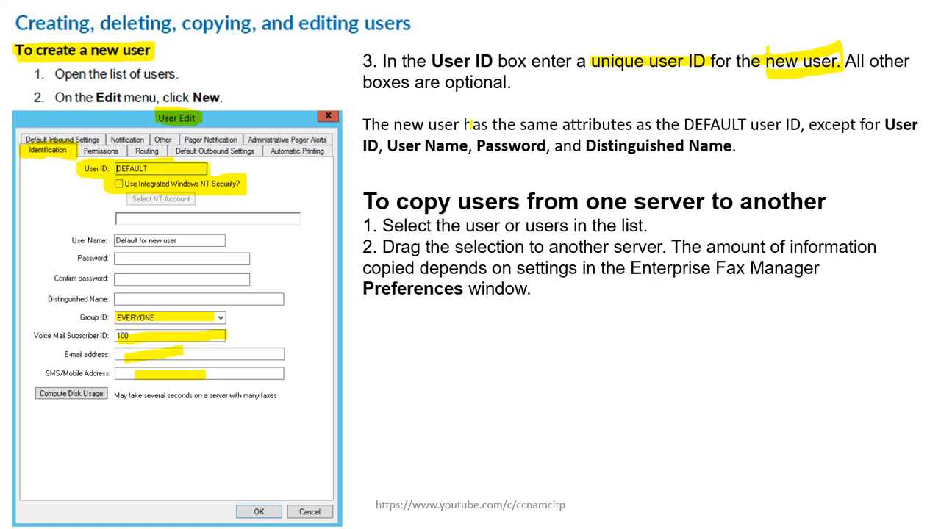
# - Leave the slideshow and select the WIN-R2 server to show its channel list
pyautogui.press('super')
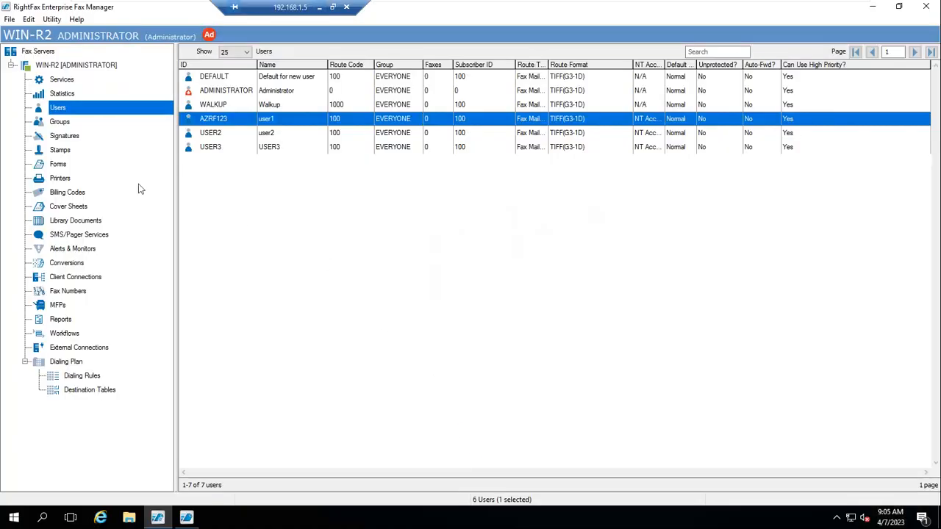
pyautogui.click(72, 66)
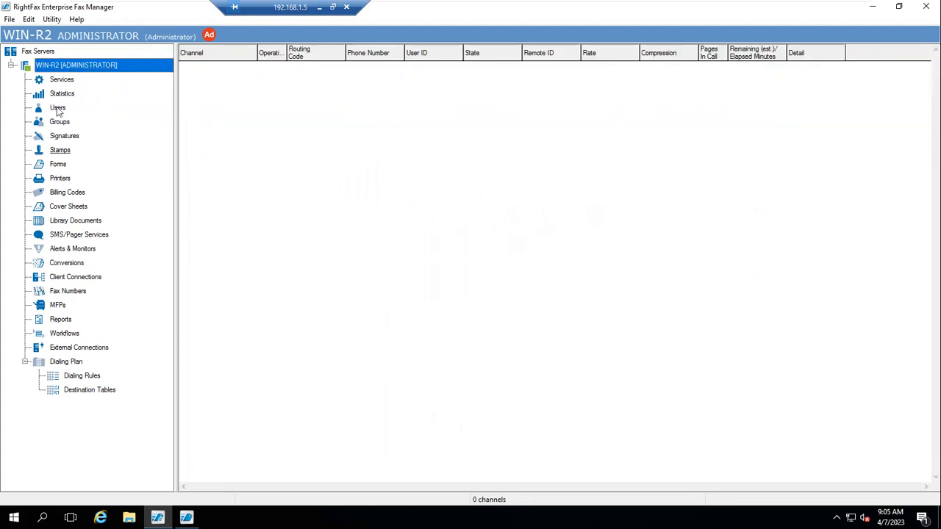
# - Re-expand WIN-R2, open its Users list and select USER3, then return to the slide
pyautogui.click(11, 66)
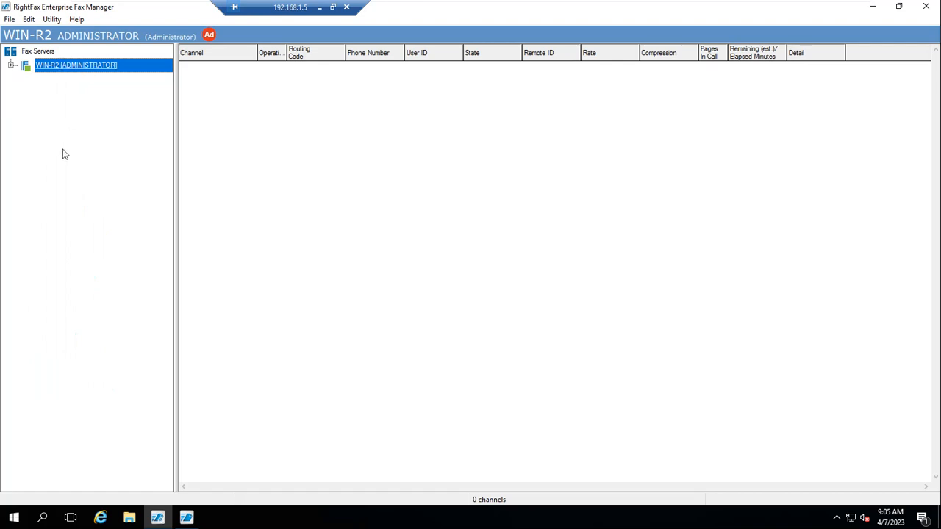
pyautogui.click(13, 66)
pyautogui.click(58, 108)
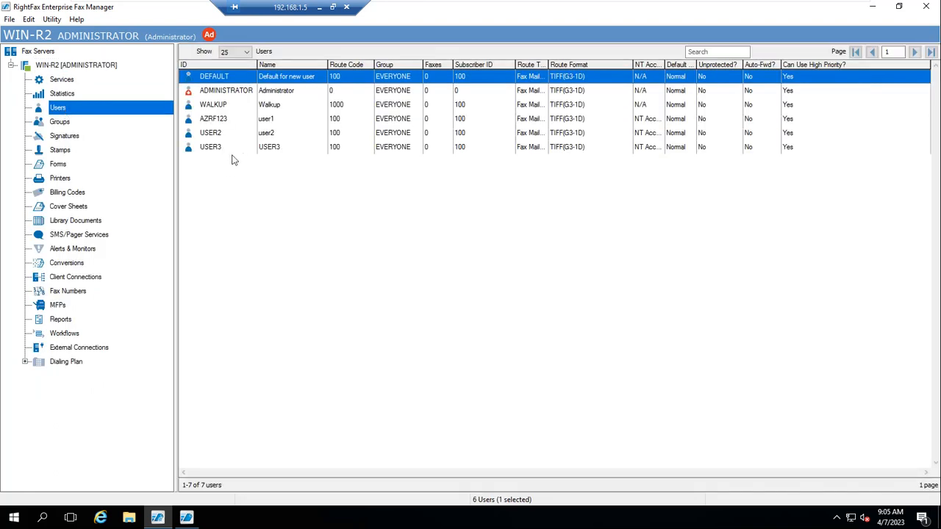
pyautogui.click(210, 149)
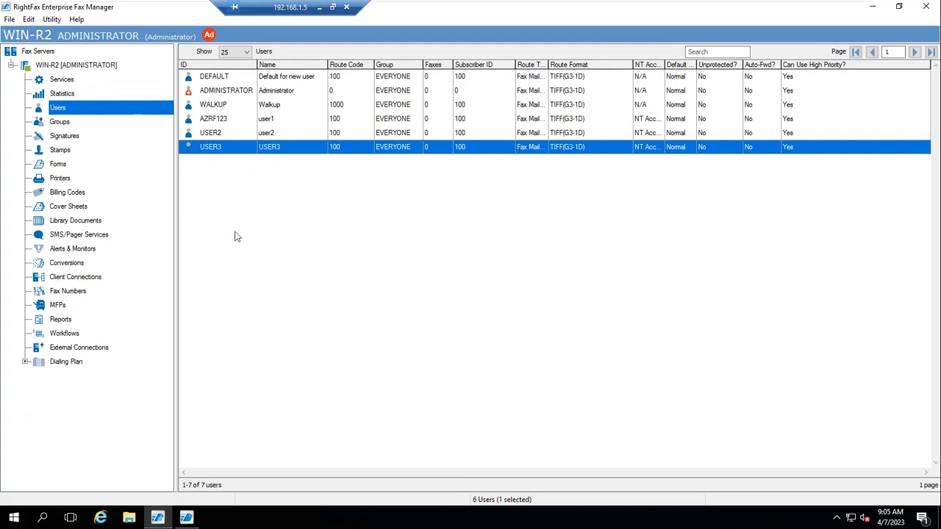
pyautogui.click(322, 9)
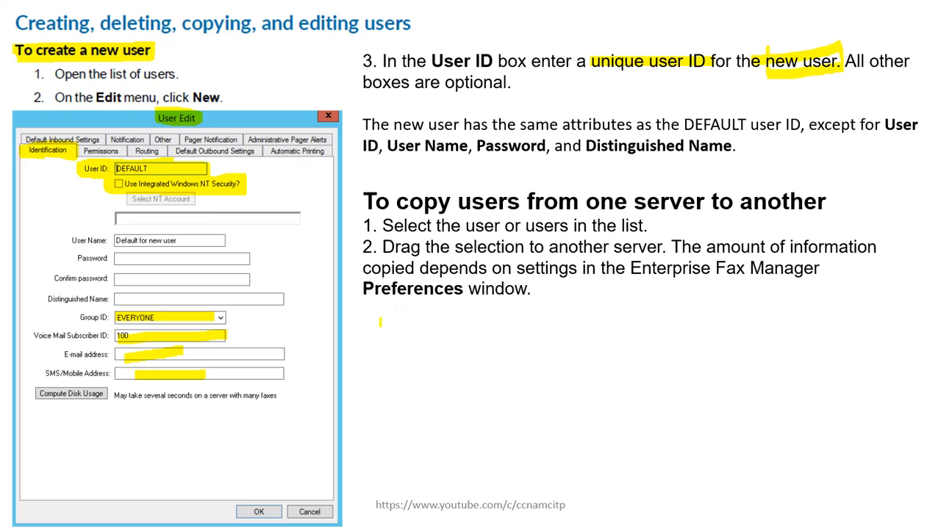
# - Highlight 'Drag the selection to another server' and 'Preferences' in yellow, then return to the fax manager
pyautogui.moveTo(385, 250); pyautogui.dragTo(651, 244)
pyautogui.moveTo(365, 291); pyautogui.dragTo(463, 288)
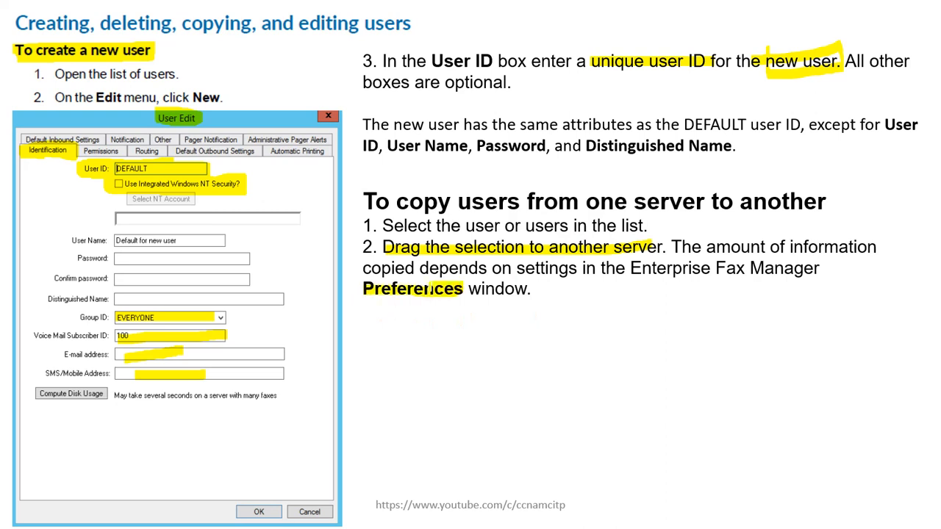
pyautogui.moveTo(363, 292)
pyautogui.mouseDown()
pyautogui.moveTo(459, 296)
pyautogui.moveTo(363, 304)
pyautogui.mouseUp()
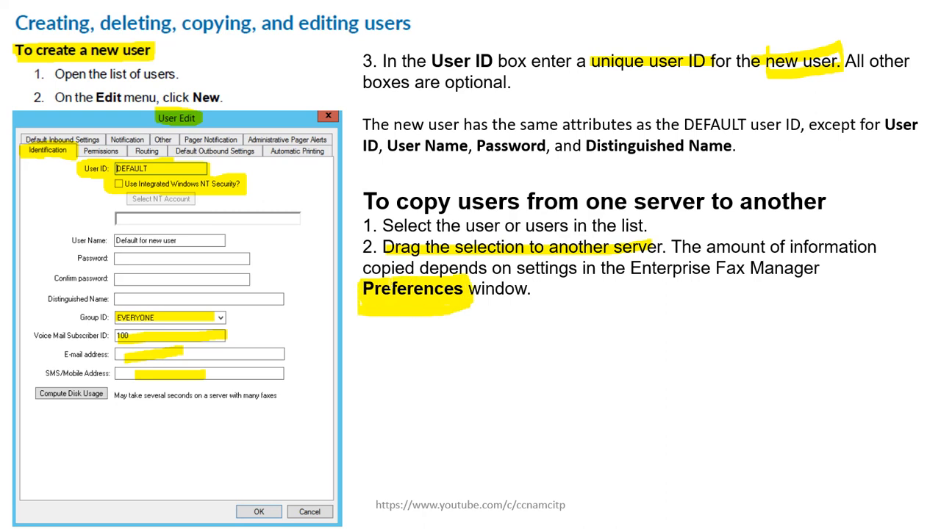
pyautogui.press('super')
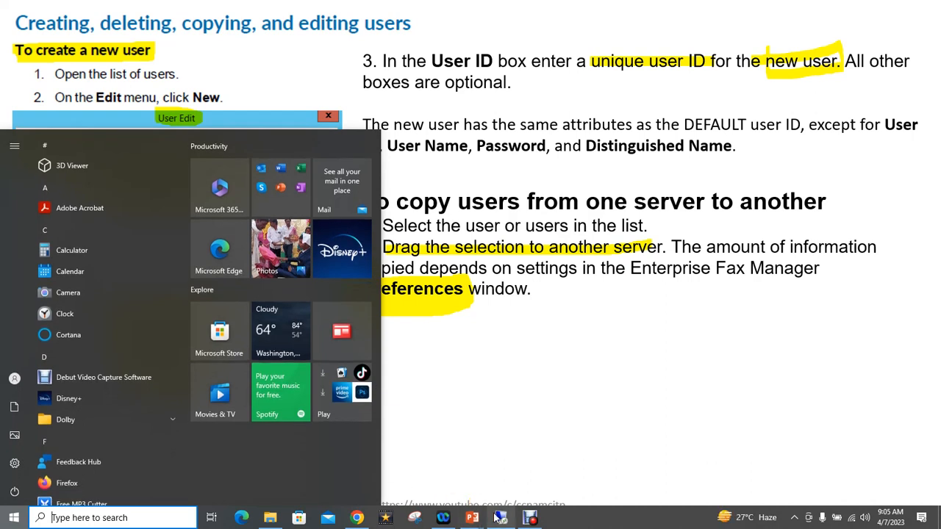
pyautogui.click(502, 518)
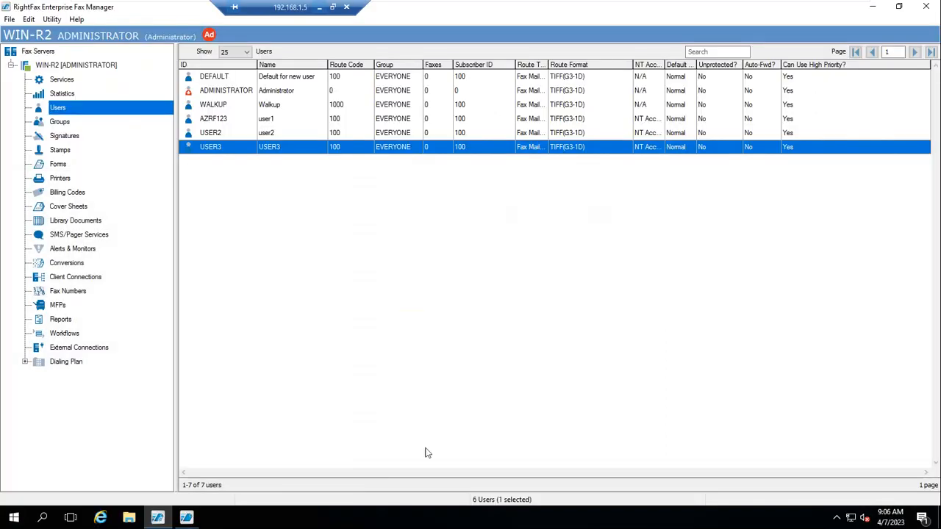
pyautogui.click(28, 20)
pyautogui.click(60, 115)
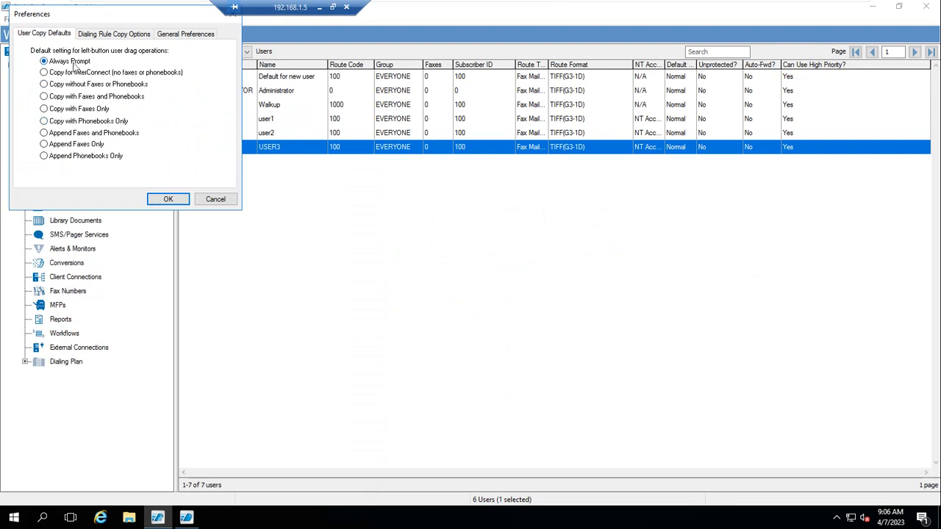
pyautogui.moveTo(103, 17); pyautogui.dragTo(275, 106)
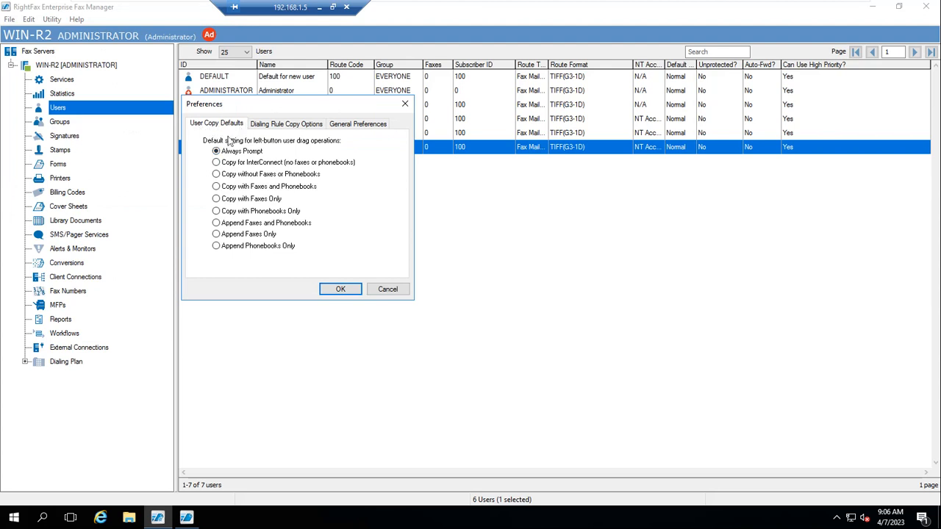
pyautogui.click(387, 290)
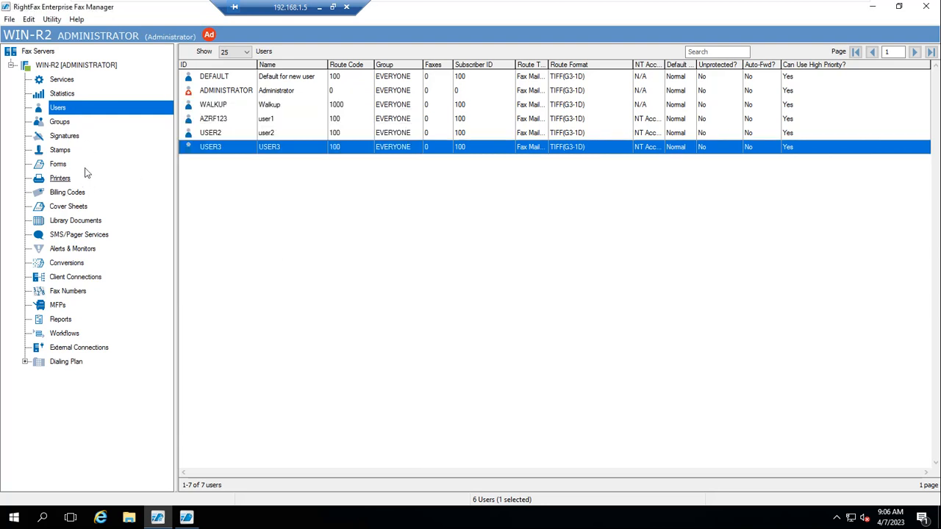
# - Try dragging USER3 onto another server, then leave for the next slide
pyautogui.moveTo(210, 147)
pyautogui.mouseDown()
pyautogui.moveTo(204, 183)
pyautogui.moveTo(90, 401)
pyautogui.moveTo(216, 258)
pyautogui.moveTo(206, 151)
pyautogui.mouseUp()
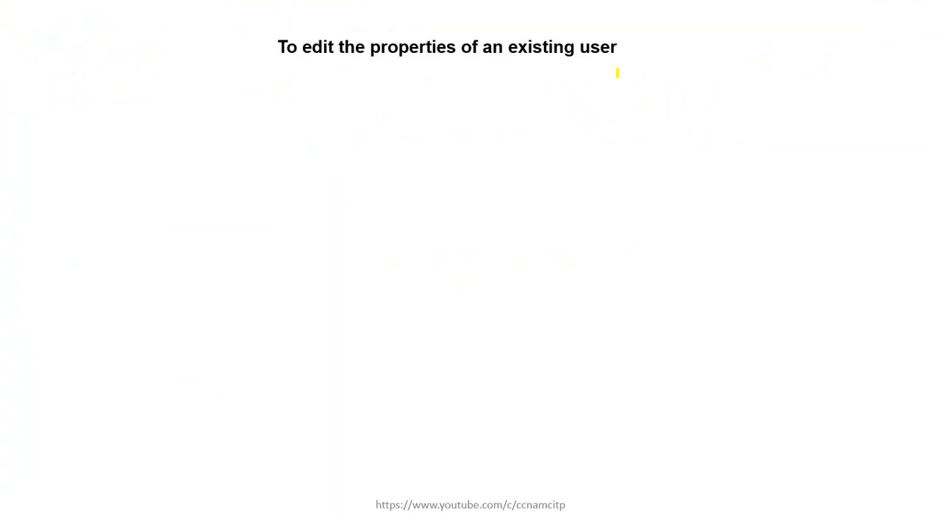
pyautogui.press('super')
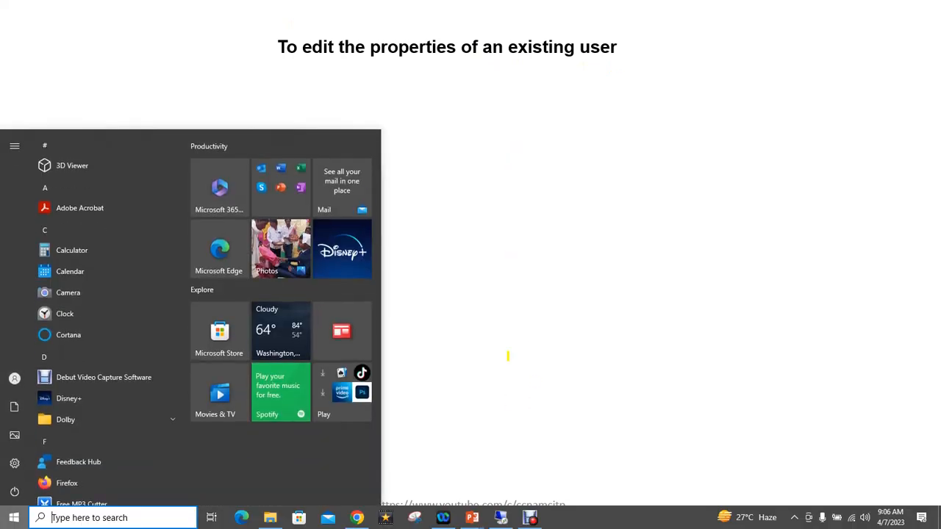
# - Open the DEFAULT user's properties in the fax manager, then close them without saving
pyautogui.click(500, 517)
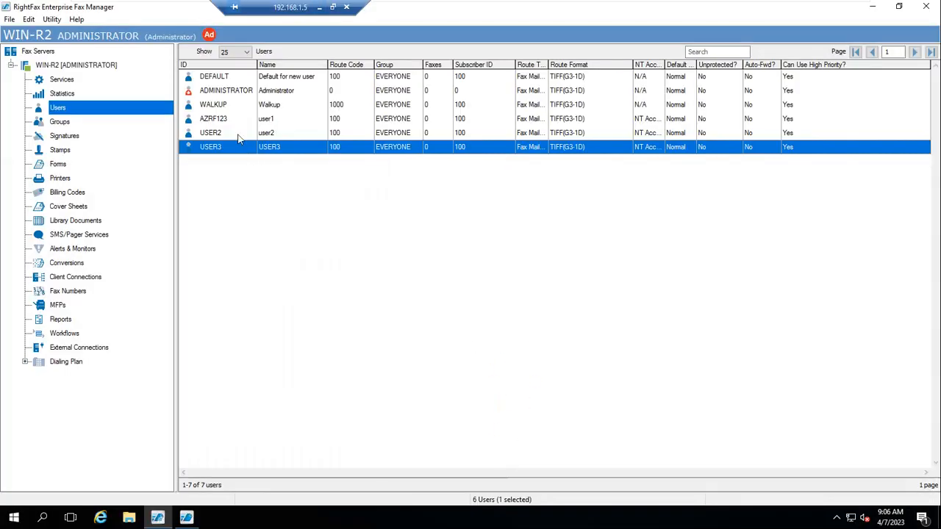
pyautogui.click(215, 79)
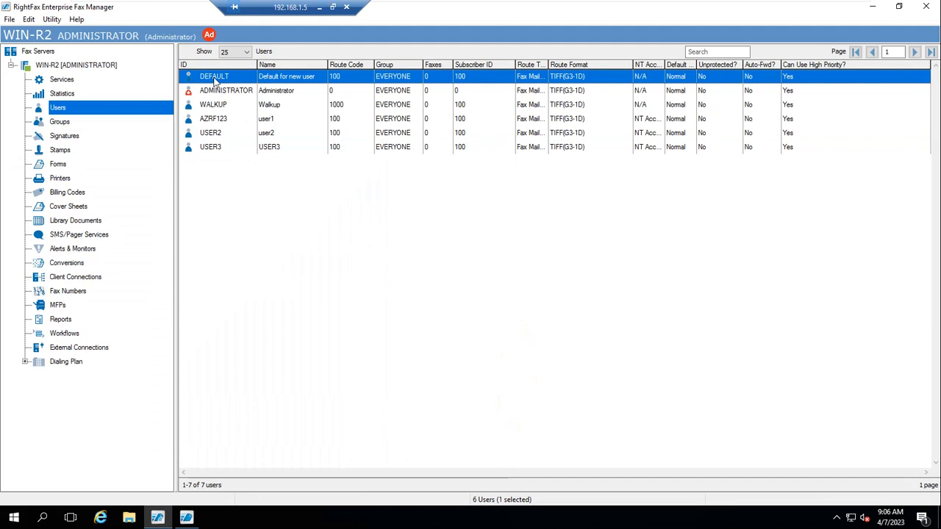
pyautogui.doubleClick(216, 79)
pyautogui.moveTo(298, 81); pyautogui.dragTo(416, 92)
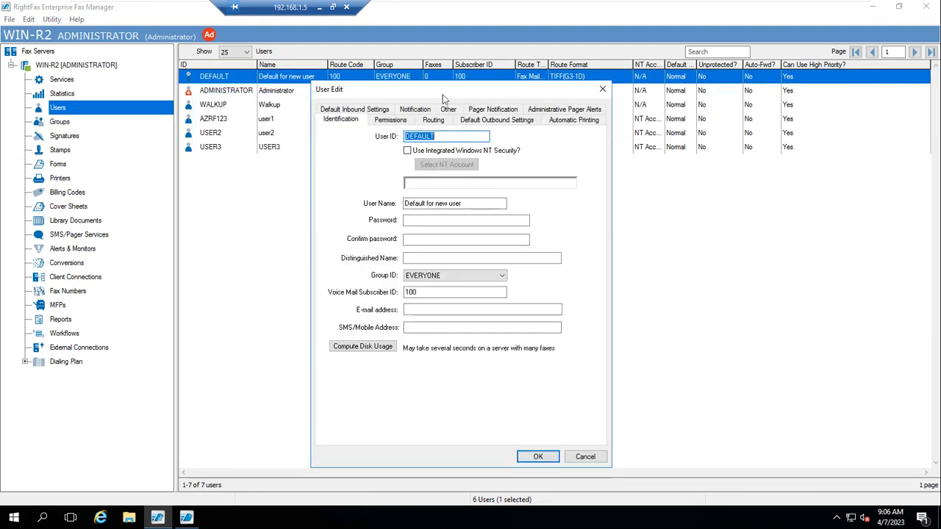
pyautogui.click(602, 89)
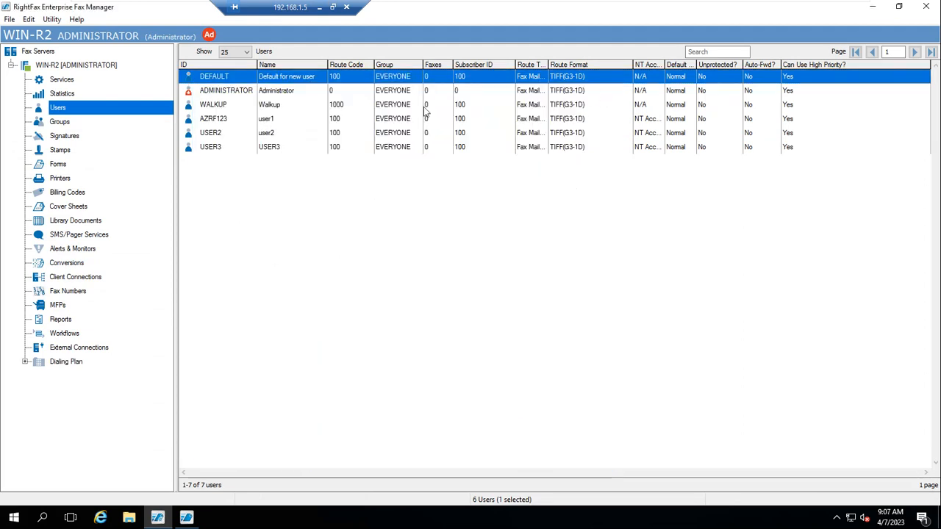
# - Set the DEFAULT user's routing code to 100100 and save, then open USER3's options
pyautogui.rightClick(232, 80)
pyautogui.rightClick(213, 72)
pyautogui.click(240, 95)
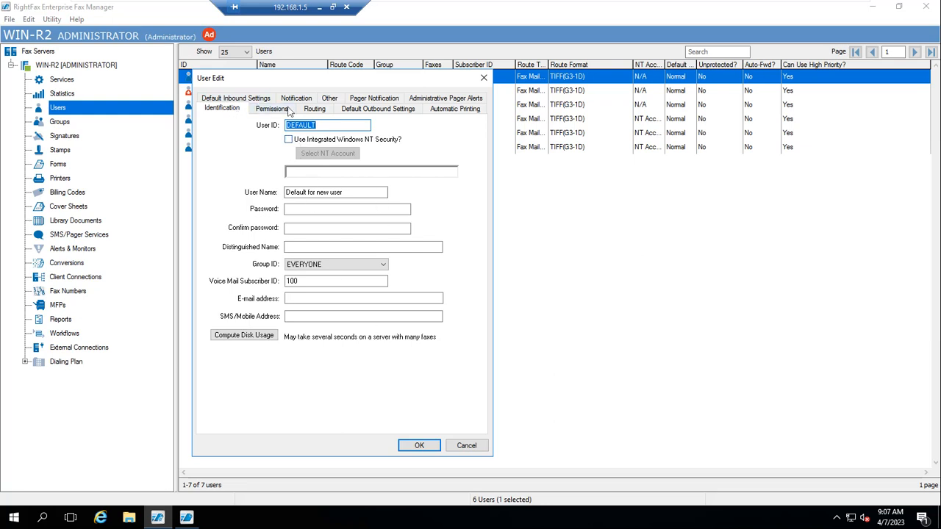
pyautogui.click(276, 111)
pyautogui.click(319, 110)
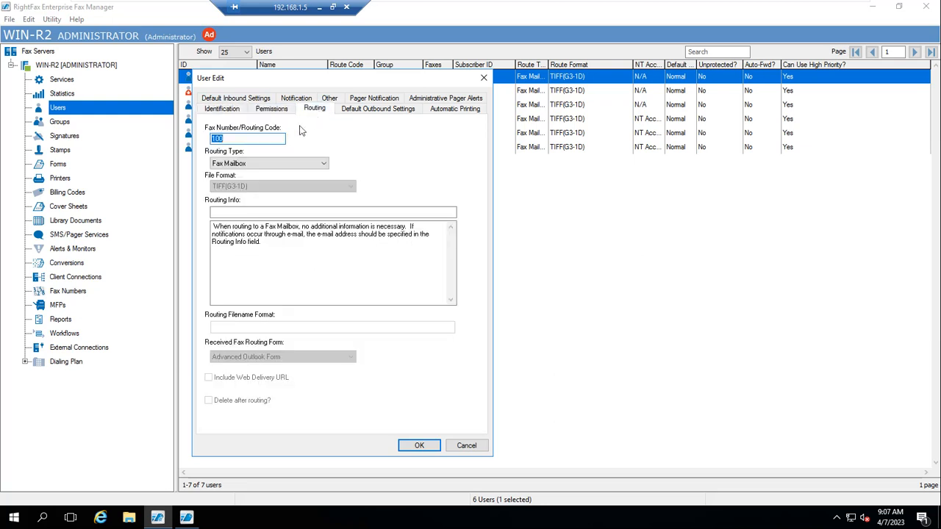
pyautogui.click(260, 139)
pyautogui.click(419, 446)
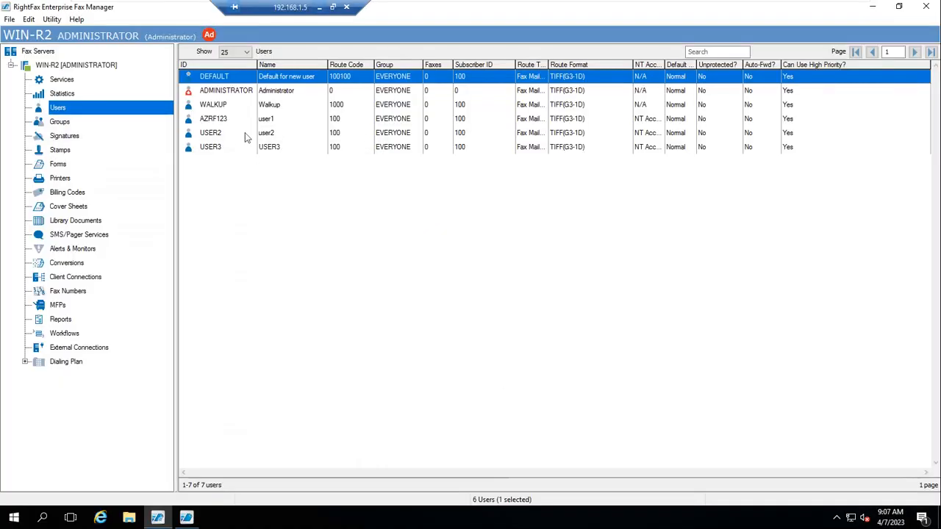
pyautogui.click(209, 147)
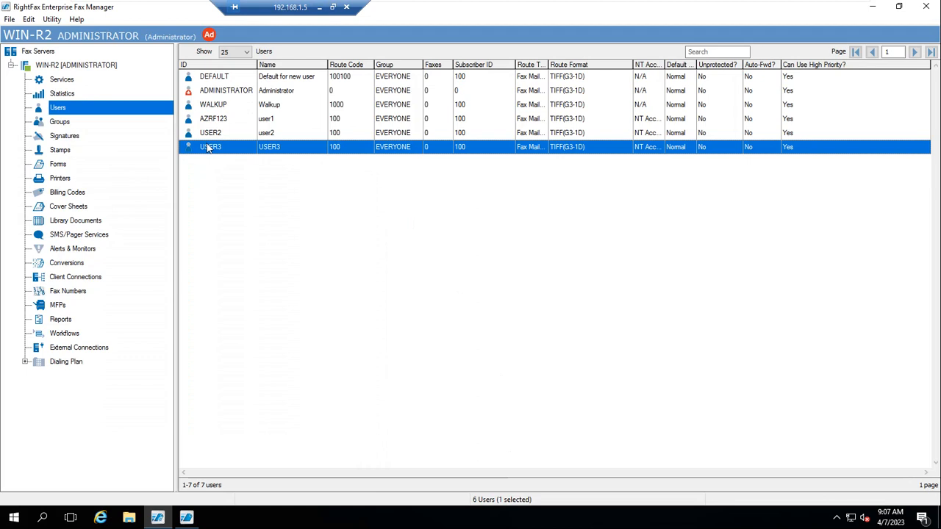
pyautogui.rightClick(208, 147)
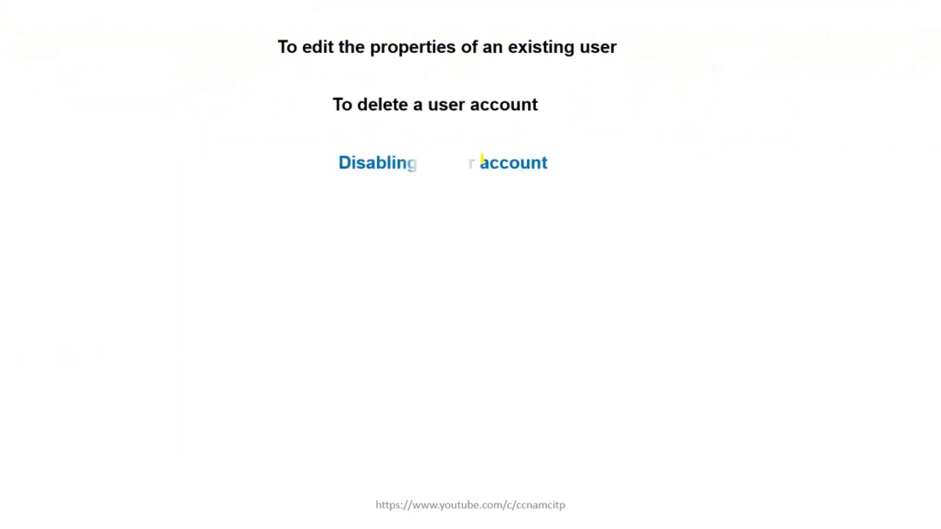
# - Advance the slideshow to the 'Disabling a user account' point and switch back to the fax server
pyautogui.press('Right')
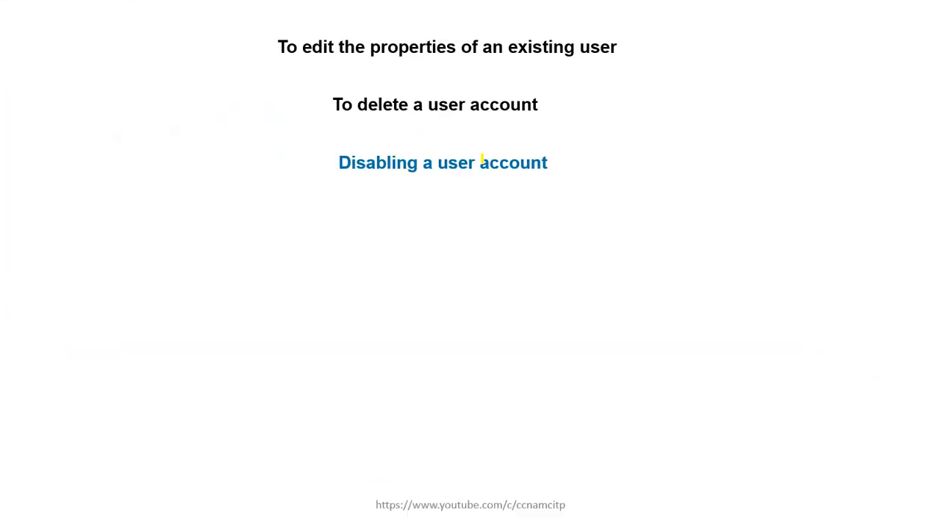
pyautogui.press('super')
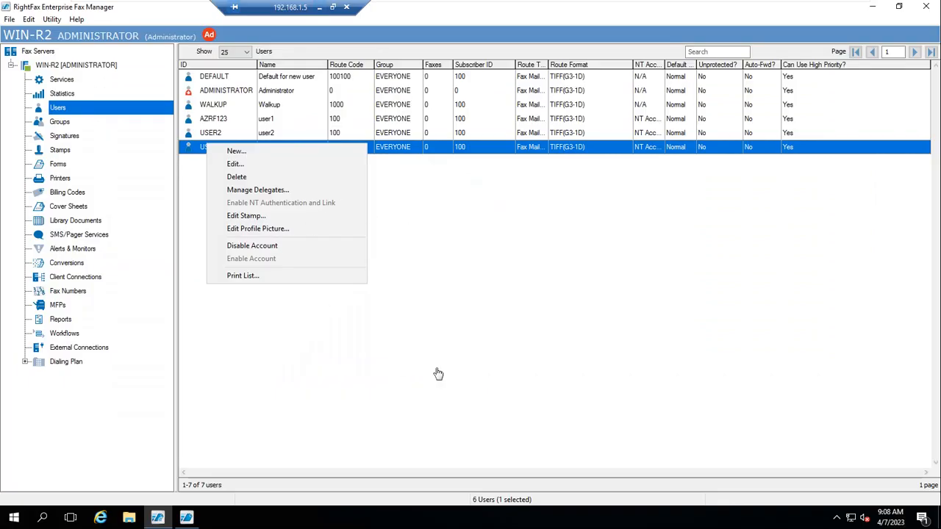
# - Start a new fax user with User ID USER5 and enter the account password
pyautogui.click(69, 111)
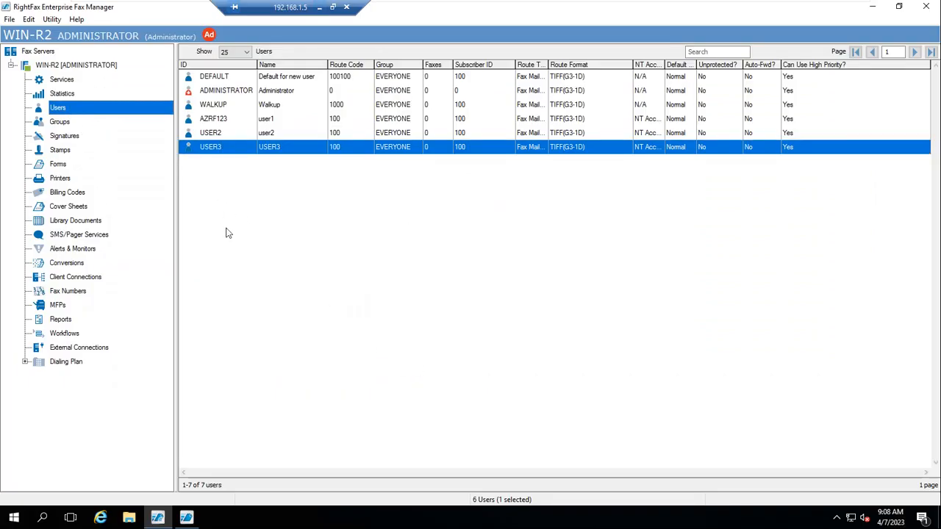
pyautogui.rightClick(84, 112)
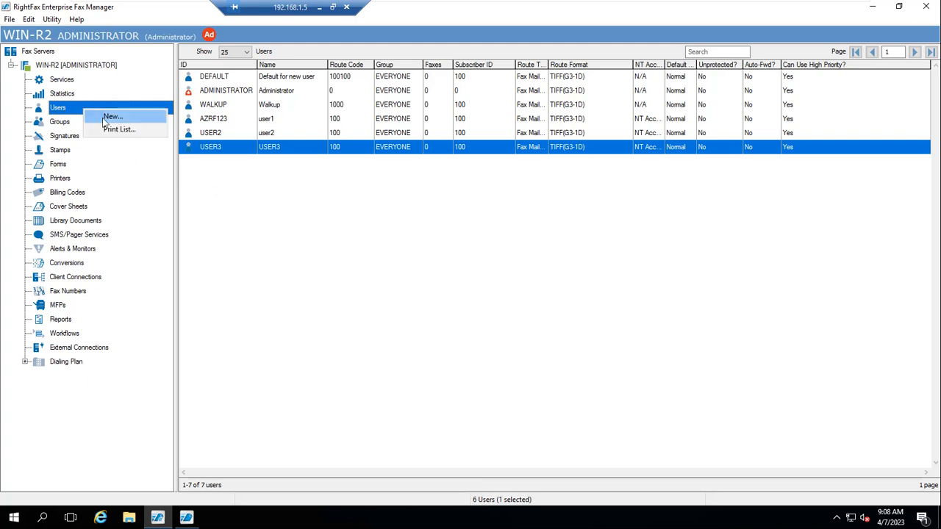
pyautogui.click(99, 116)
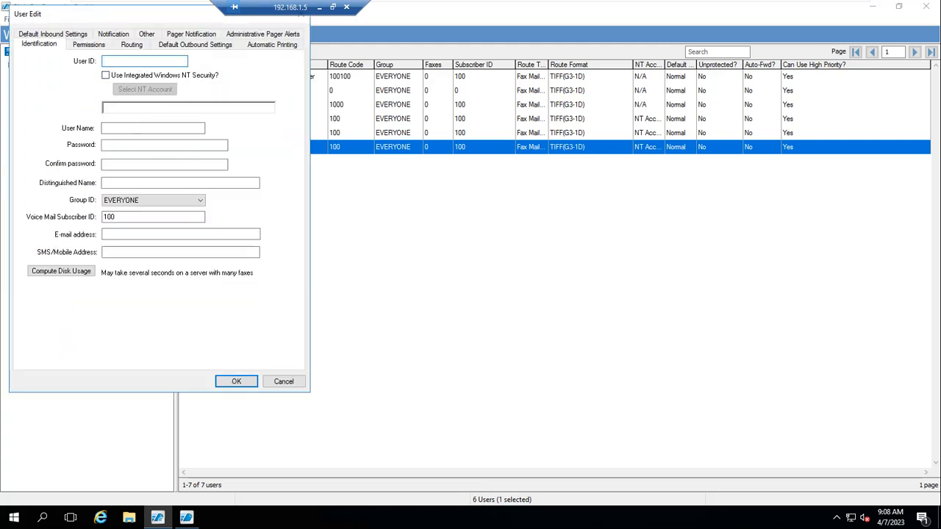
pyautogui.write('USER5')
pyautogui.click(120, 129)
pyautogui.write('Pass@123')
pyautogui.press('Tab')
pyautogui.write('Pass@123')
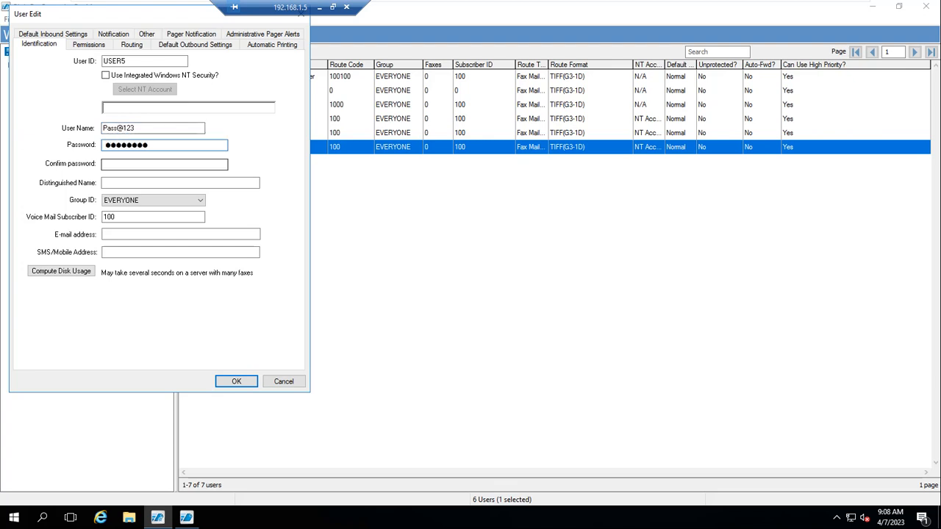
pyautogui.click(150, 164)
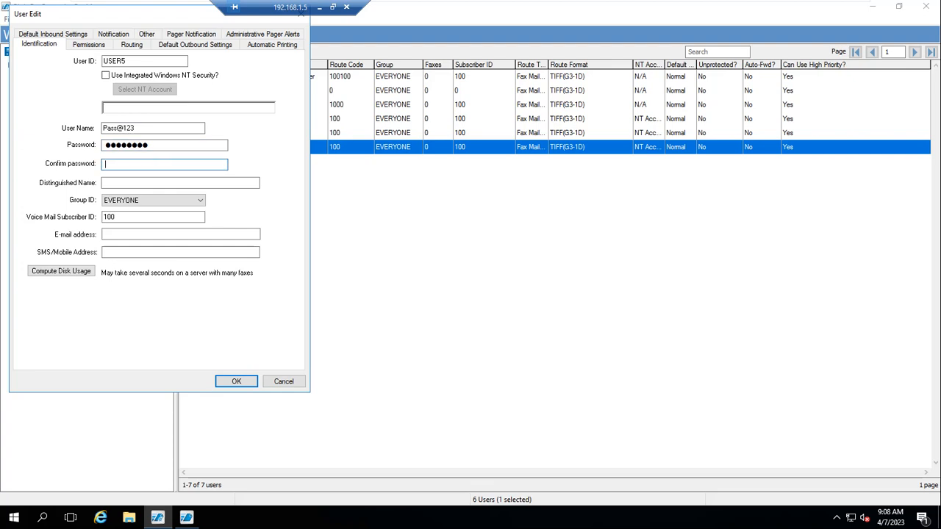
# - Fix the mistyped user name, confirm the password, and save the USER5 account
pyautogui.hotkey('shift', 'Tab')
pyautogui.hotkey('shift', 'Tab')
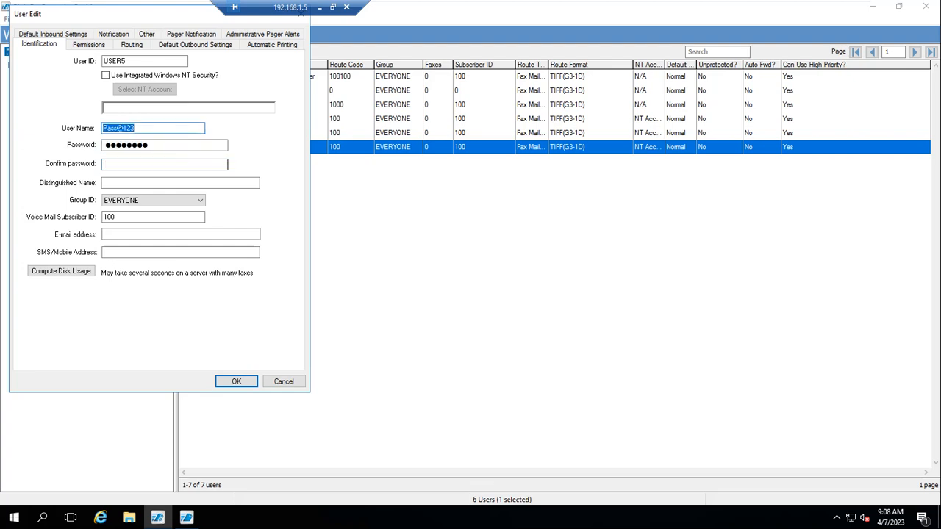
pyautogui.press('BackSpace')
pyautogui.write('User4')
pyautogui.press('Tab')
pyautogui.press('Tab')
pyautogui.press('Tab')
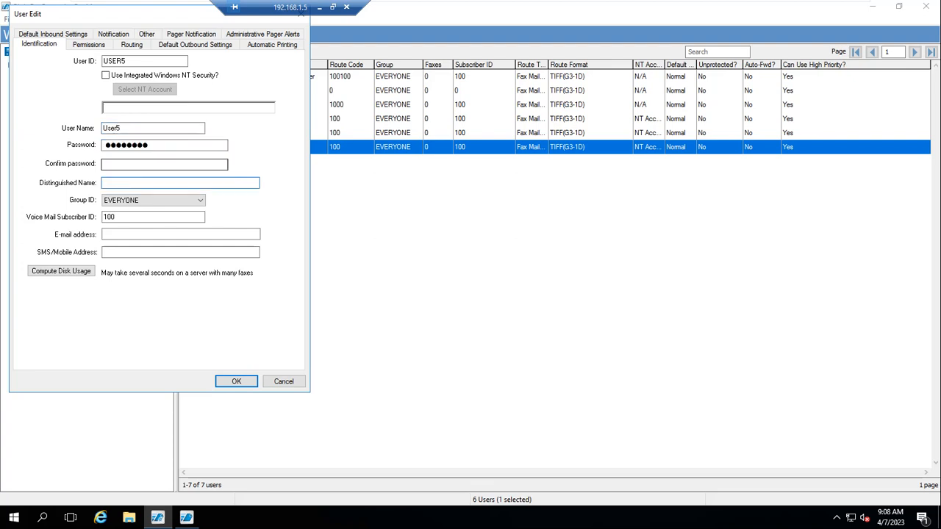
pyautogui.click(164, 164)
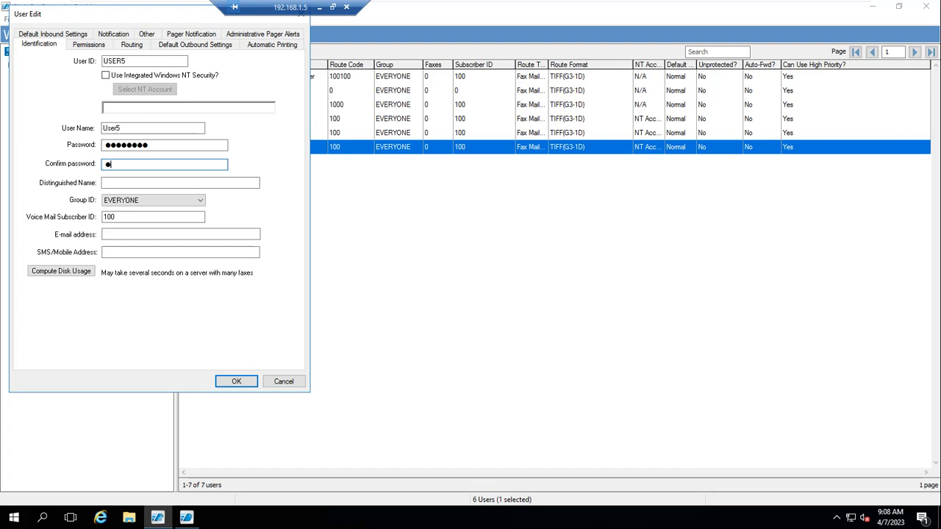
pyautogui.write('••••••••')
pyautogui.click(235, 385)
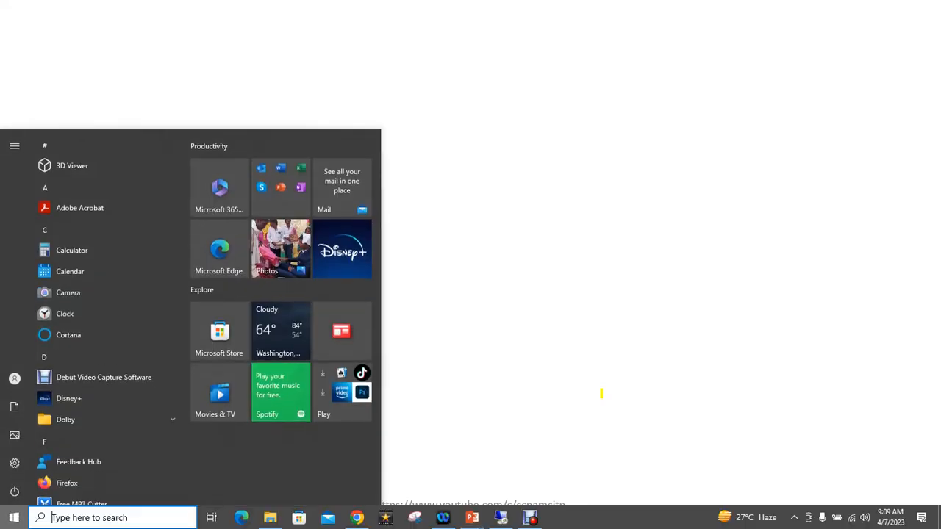
# - Move past PowerPoint's blank ending slide to leave the presentation
pyautogui.click(601, 393)
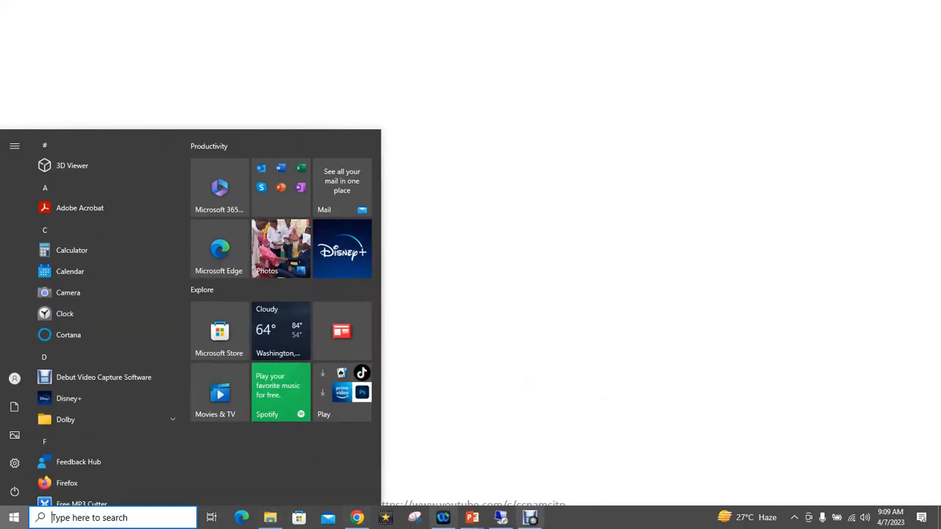
# - Open USER3's properties, view permissions, routing, outbound, printing, pager and notification tabs, then cancel
pyautogui.click(503, 518)
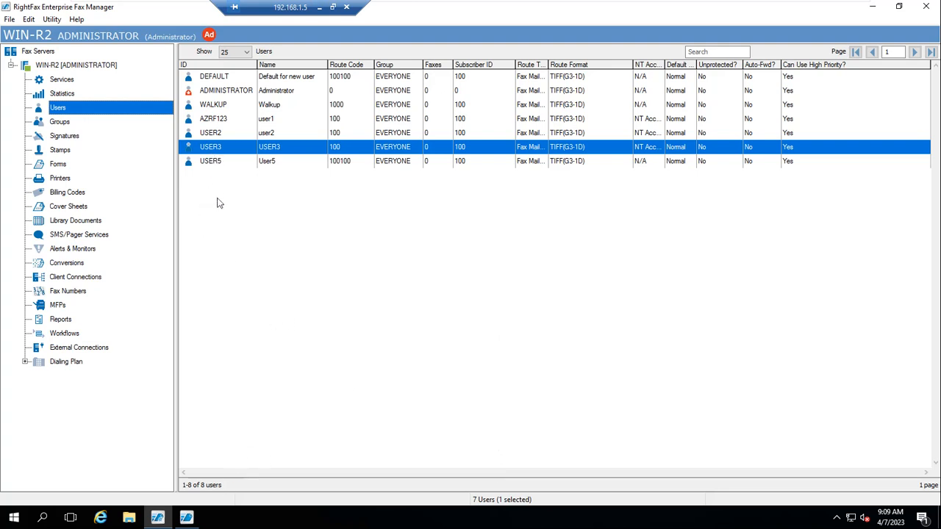
pyautogui.doubleClick(212, 147)
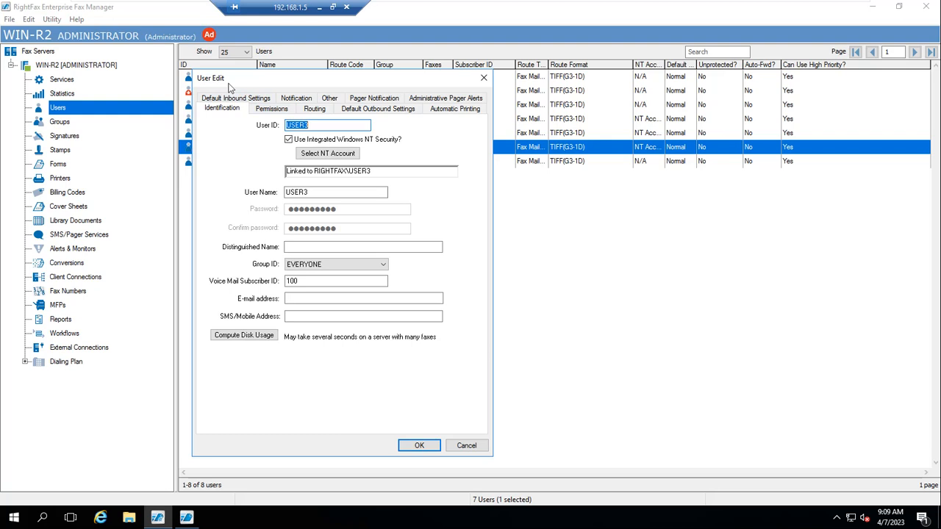
pyautogui.click(278, 110)
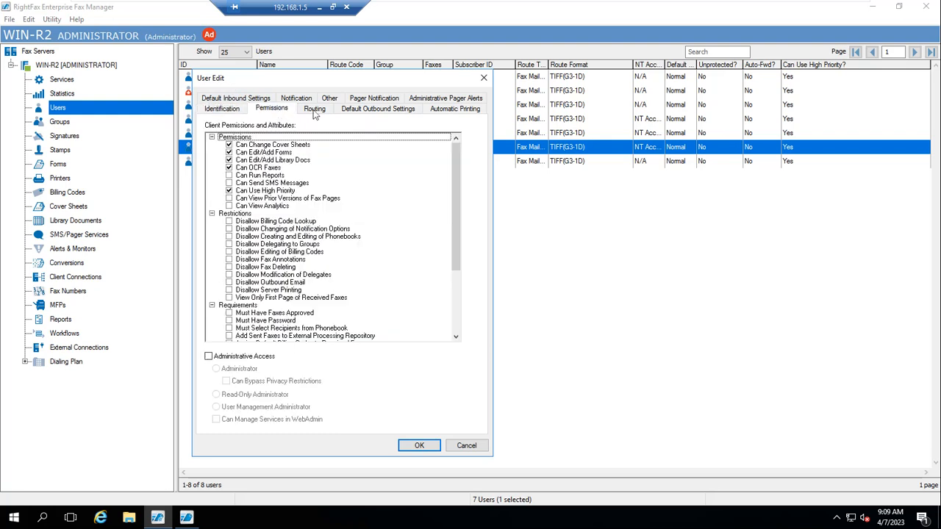
pyautogui.click(314, 110)
pyautogui.click(364, 112)
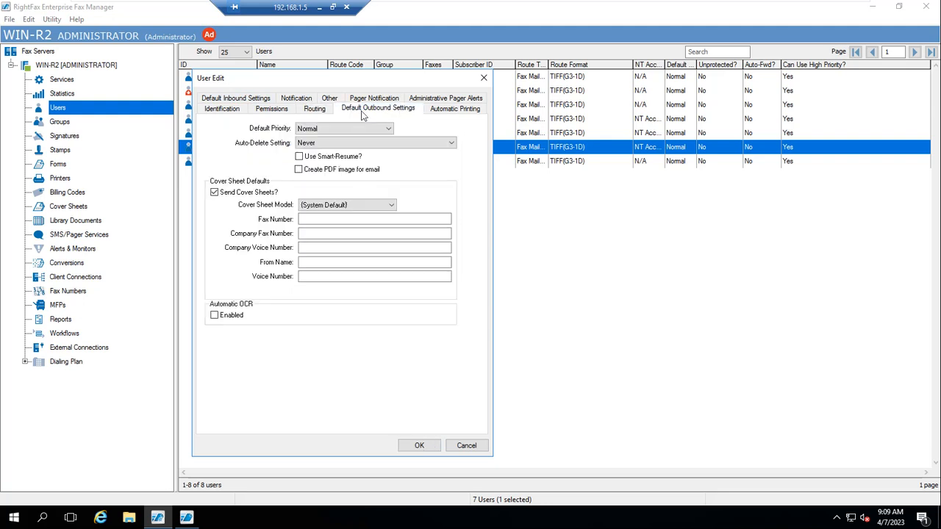
pyautogui.click(460, 110)
pyautogui.click(428, 99)
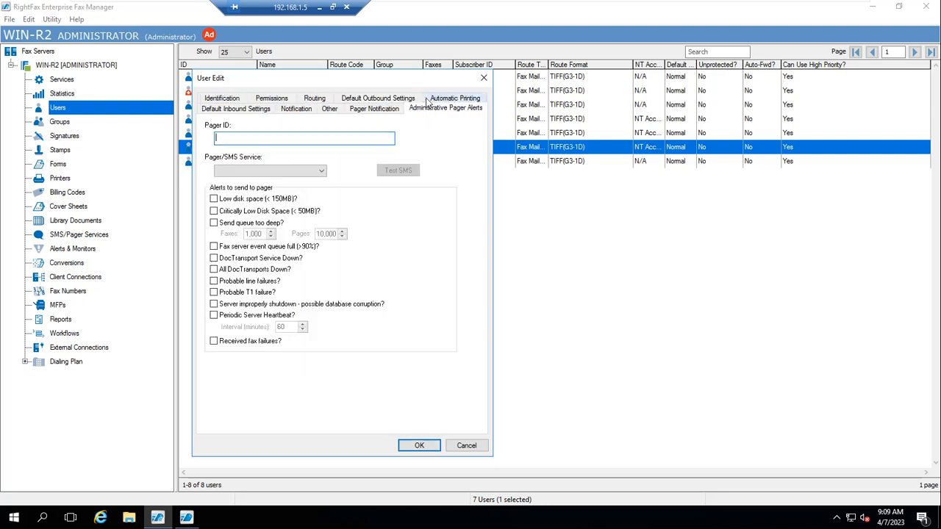
pyautogui.click(375, 99)
pyautogui.click(290, 99)
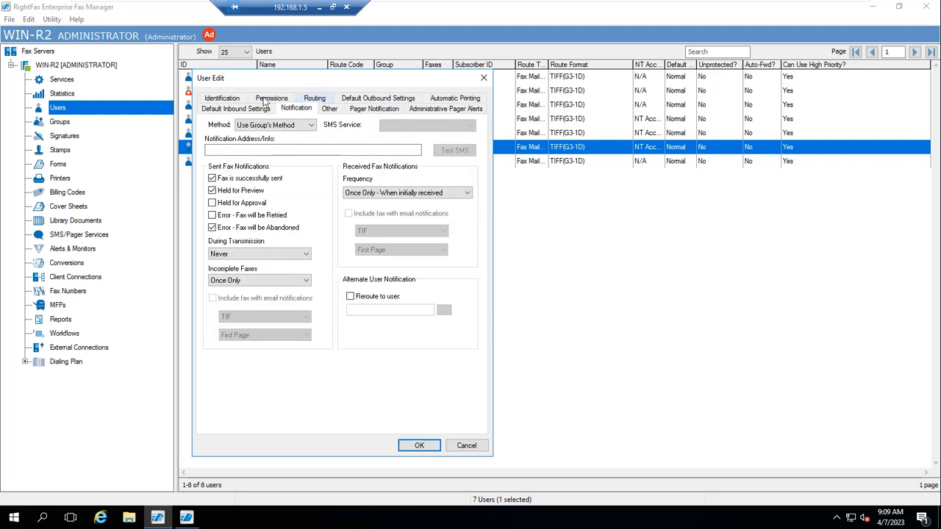
pyautogui.click(225, 99)
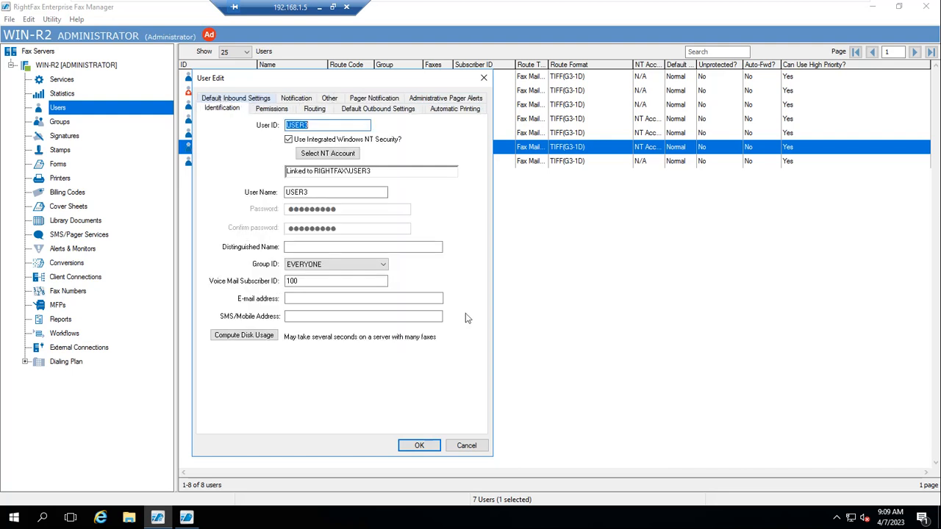
pyautogui.click(471, 446)
# - Return to the presentation and advance to the closing subscribe slide
pyautogui.click(319, 7)
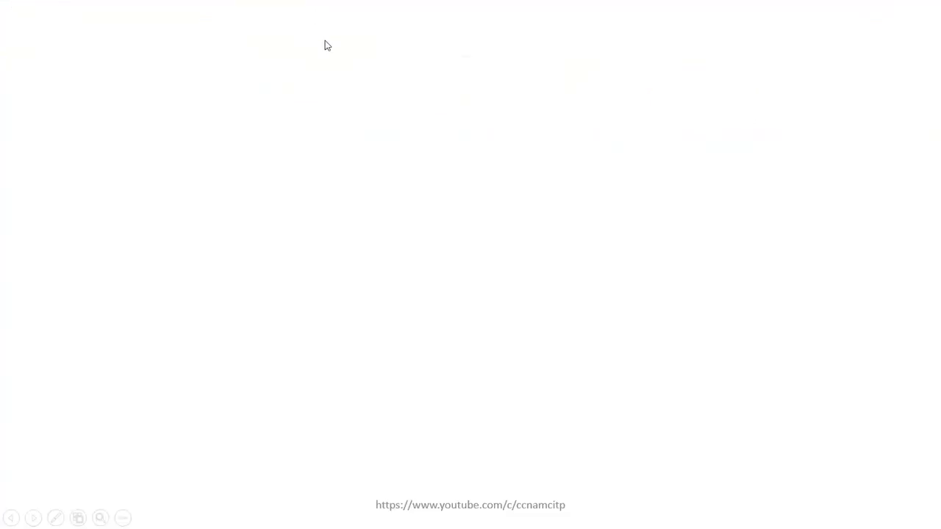
pyautogui.click(412, 218)
pyautogui.click(412, 218)
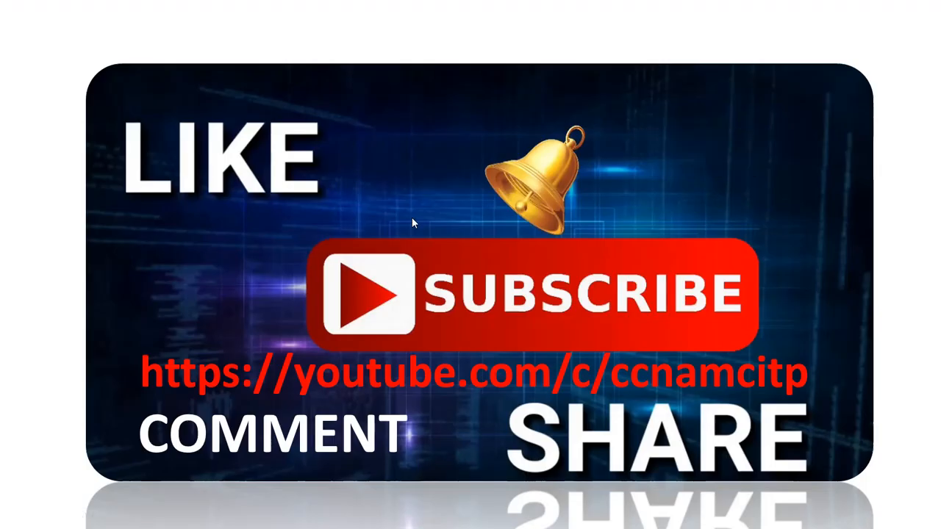